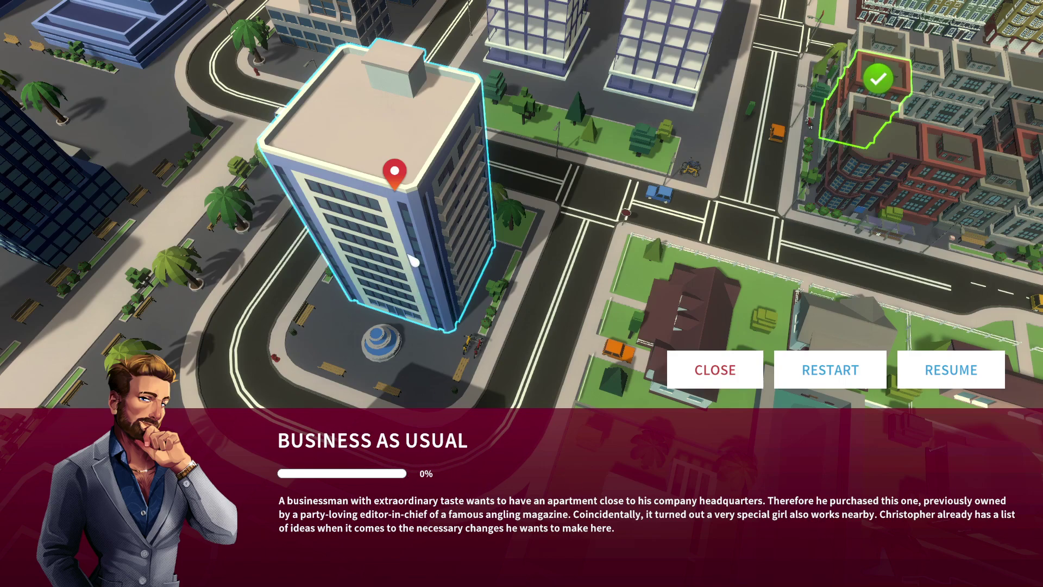
# Resume the Business as Usual job card to load the apartment.
pyautogui.click(950, 372)
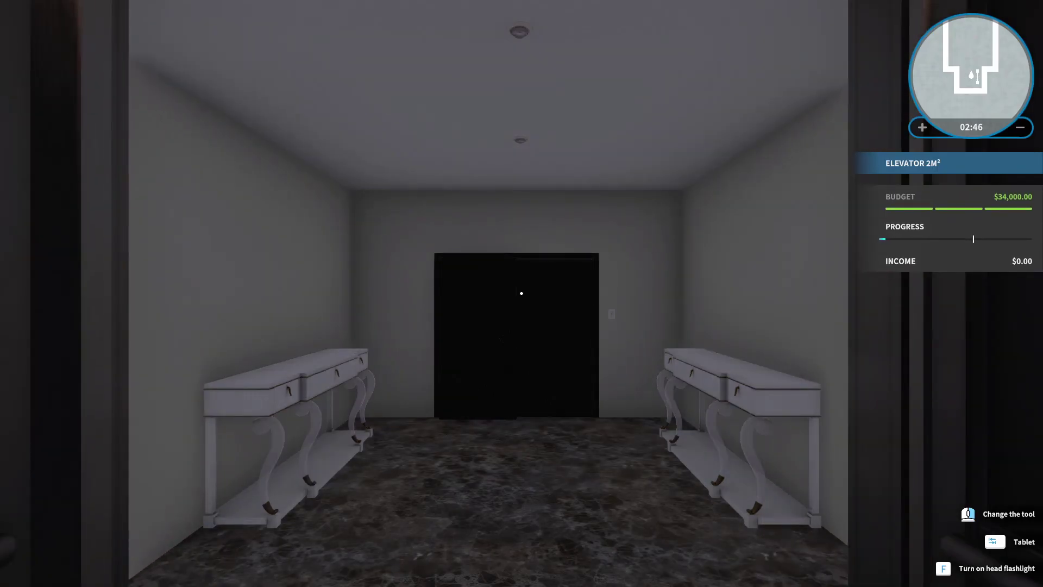
# Walk from the elevator through the entrance door into the living room.
pyautogui.press('w')
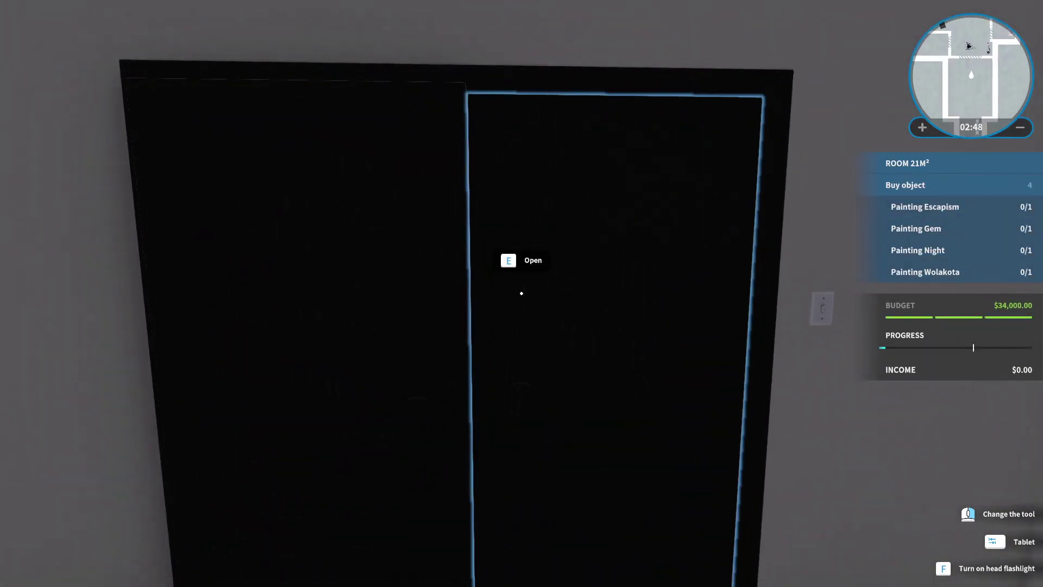
pyautogui.press('e')
pyautogui.press('w')
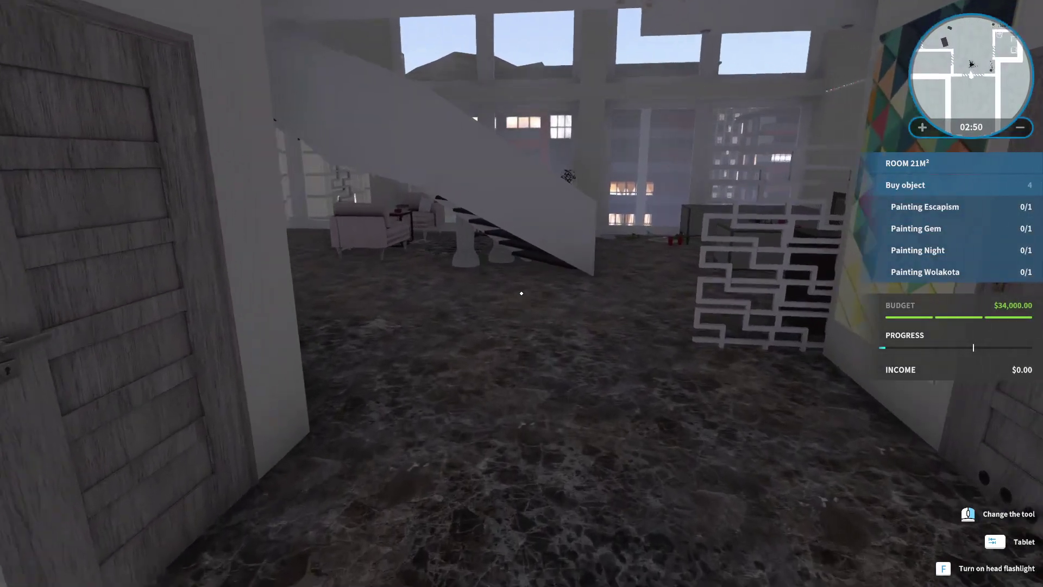
pyautogui.press('w')
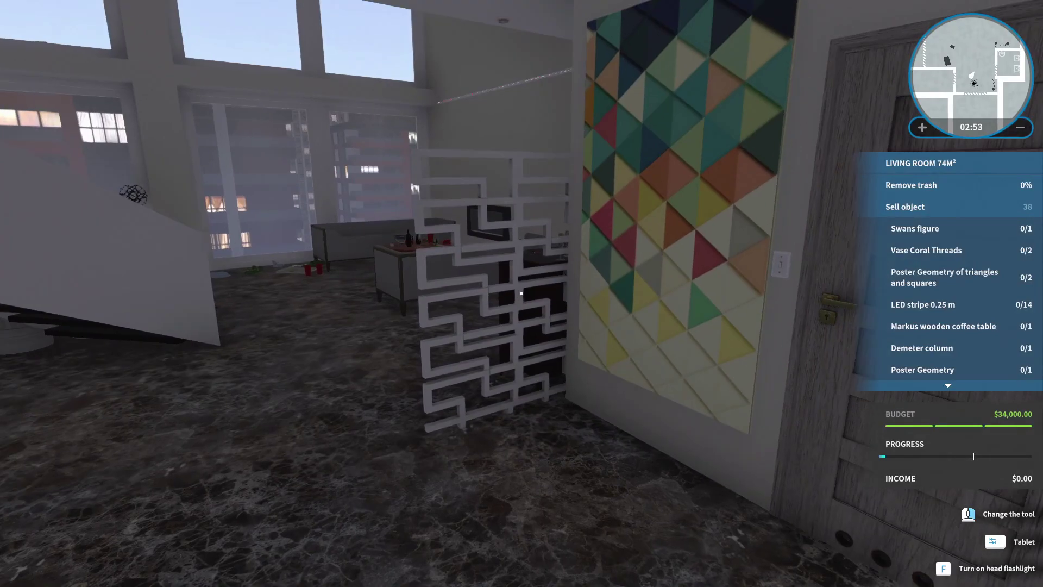
# Look around the bathroom beside the wall art, then step into the closet.
pyautogui.press('w')
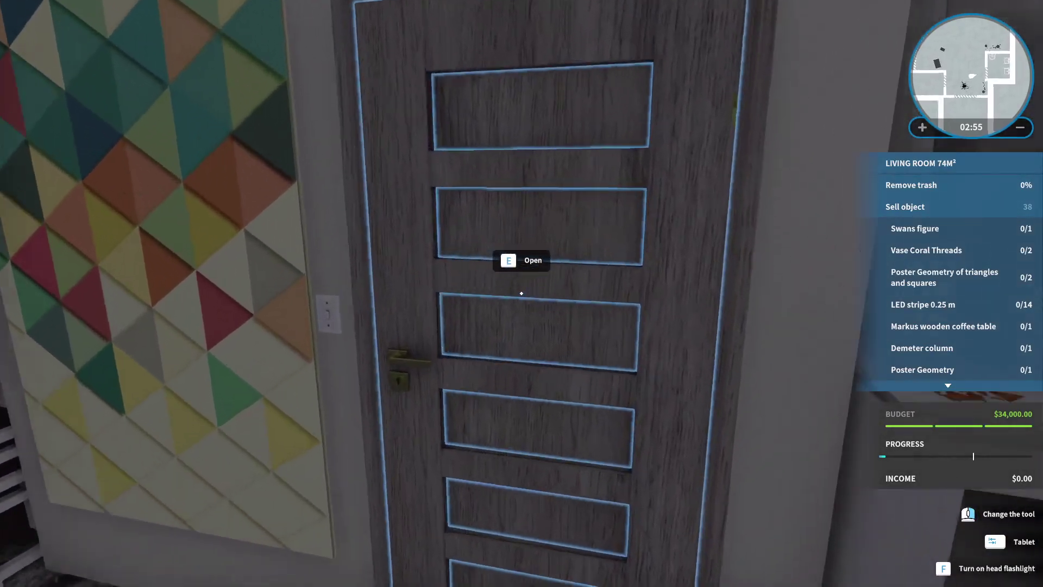
pyautogui.press('e')
pyautogui.press('w')
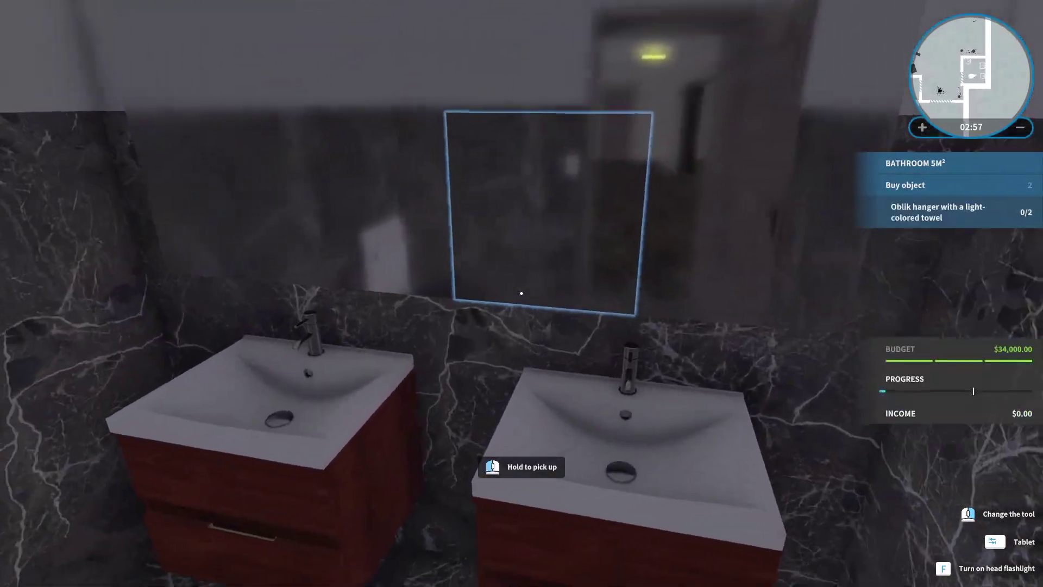
pyautogui.press('w')
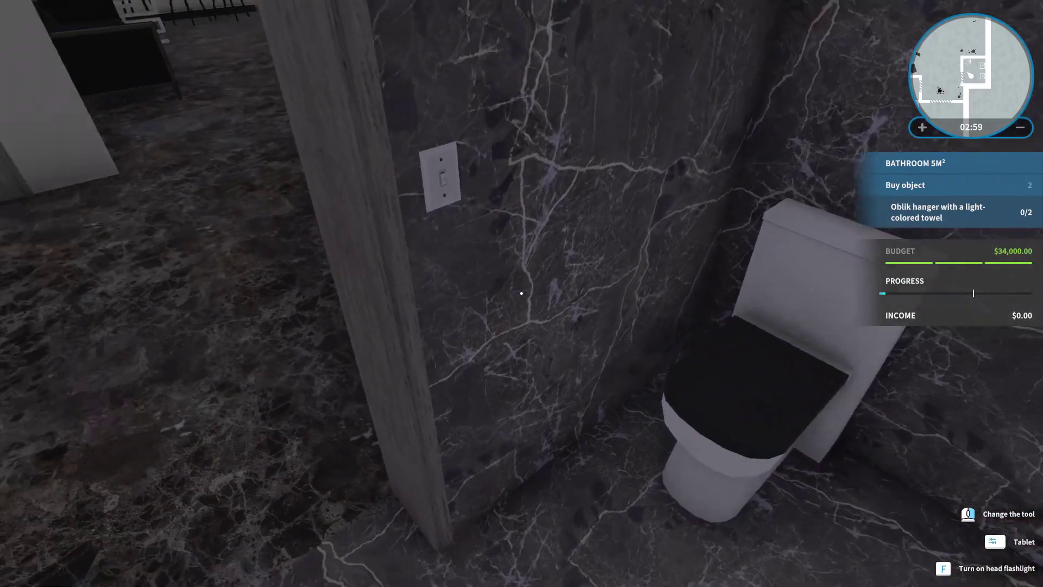
pyautogui.press('w')
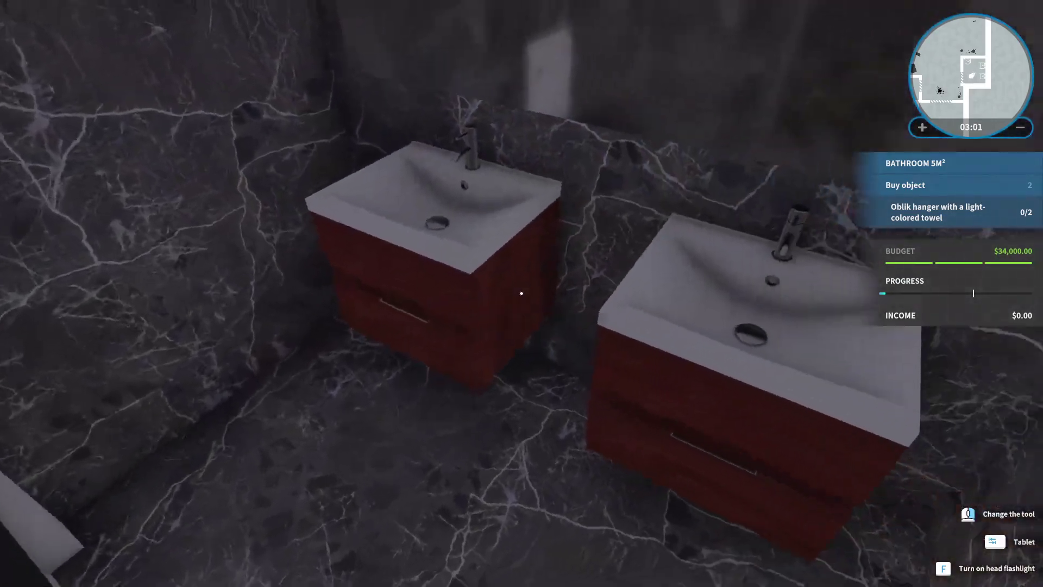
pyautogui.press('w')
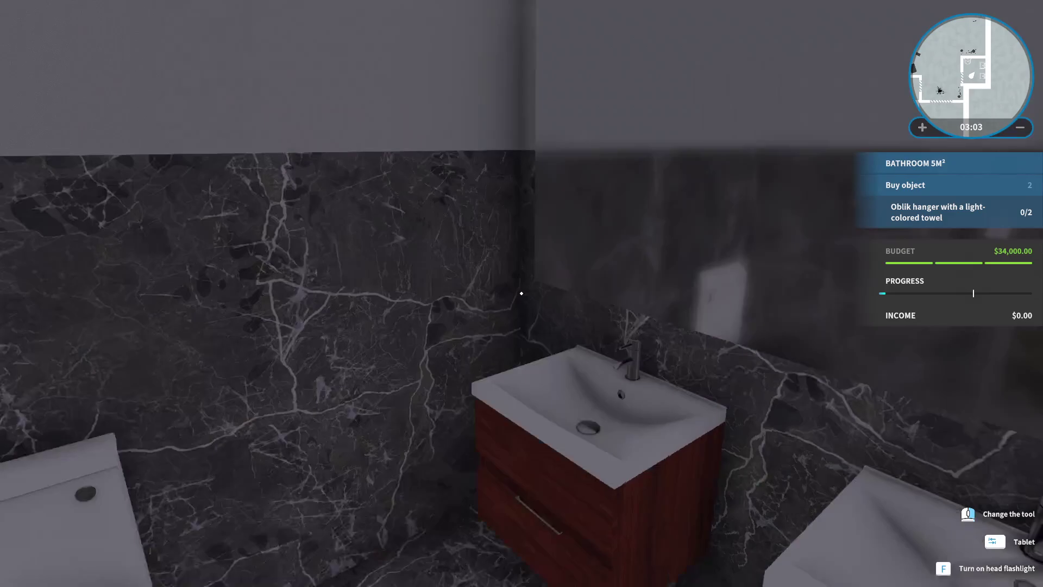
pyautogui.press('w')
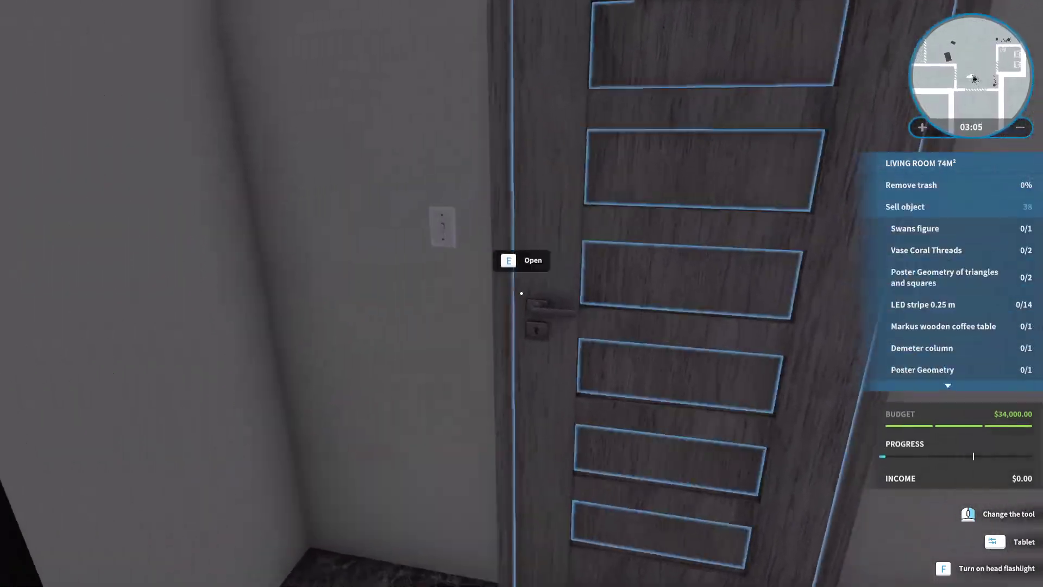
pyautogui.press('w')
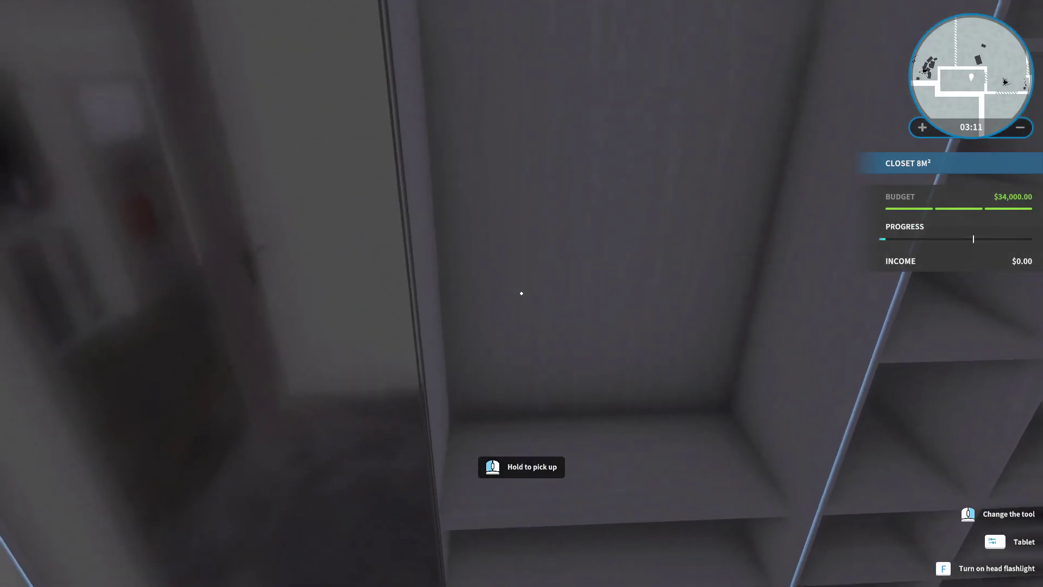
# Walk from the closet past the vase cabinet, viewing the bar stools and staircase.
pyautogui.press('w')
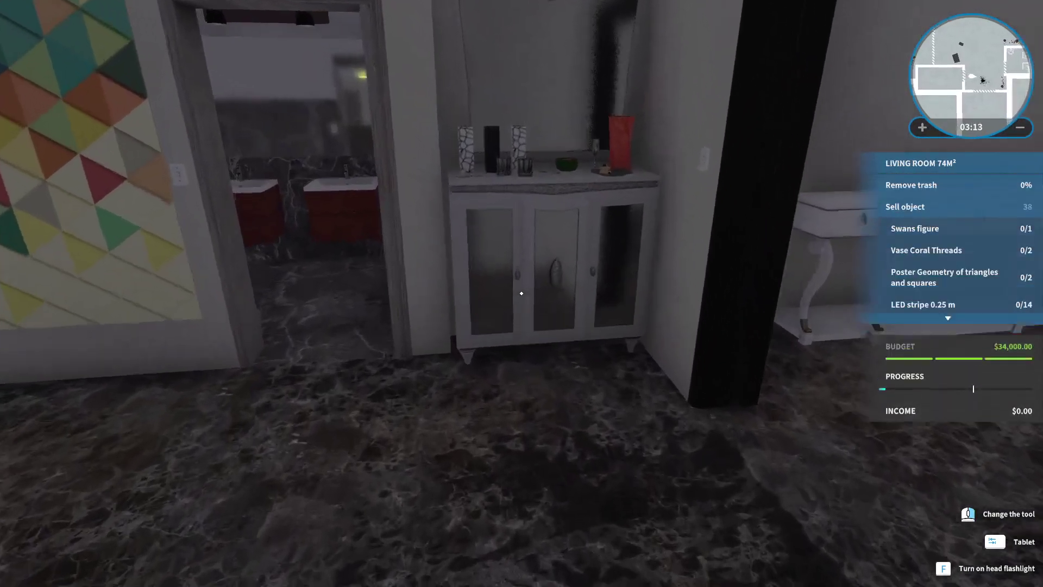
pyautogui.press('w')
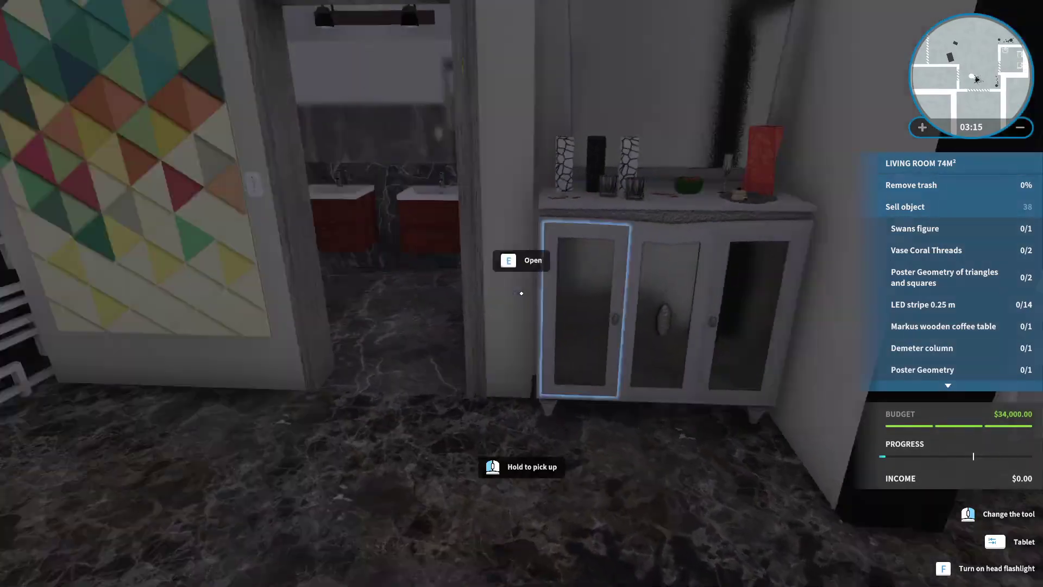
pyautogui.press('w')
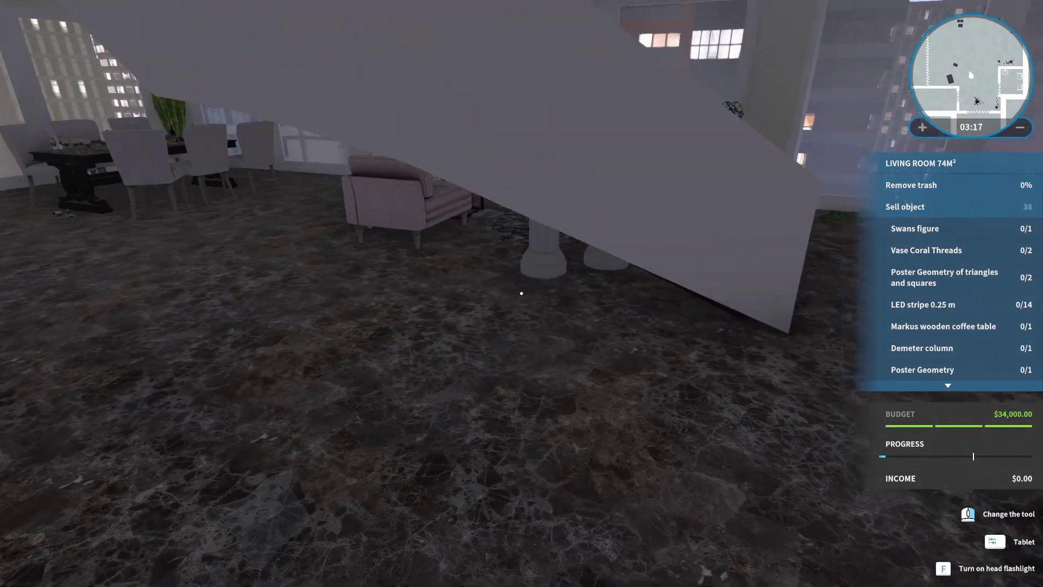
pyautogui.press('w')
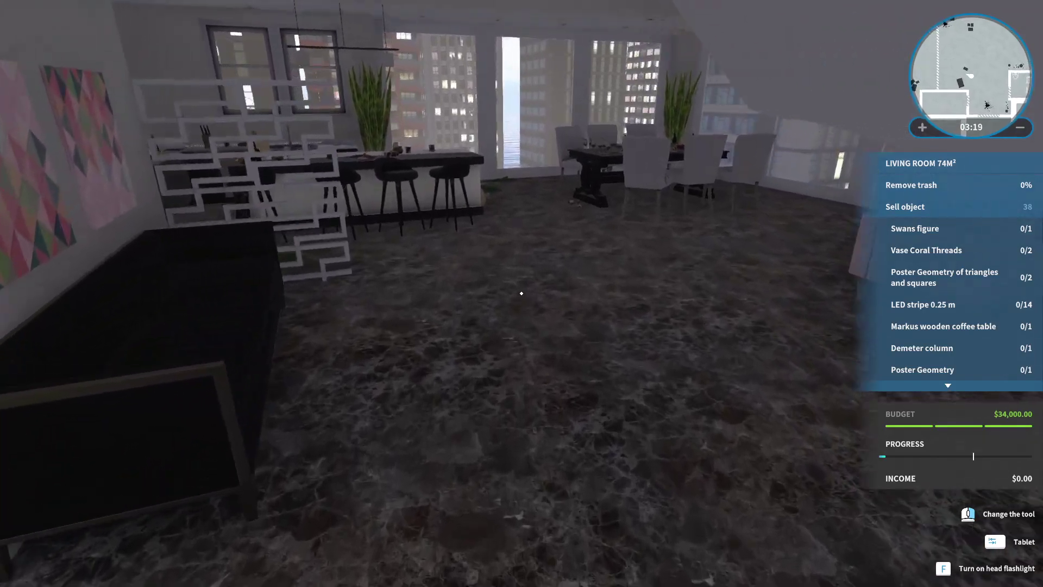
pyautogui.press('w')
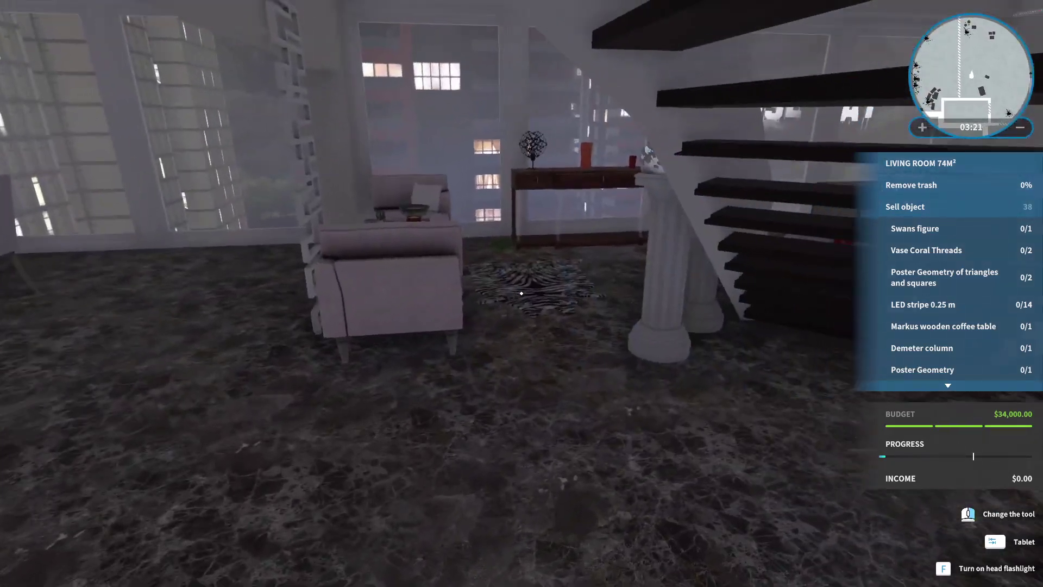
pyautogui.press('w')
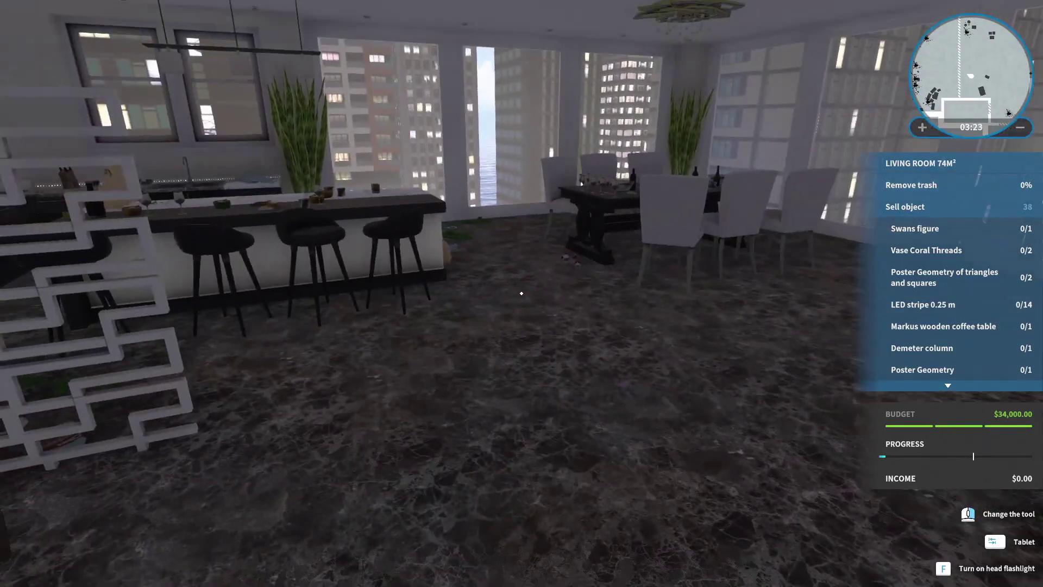
# Walk to the dining table and along the kitchen island past the trash pile.
pyautogui.press('w')
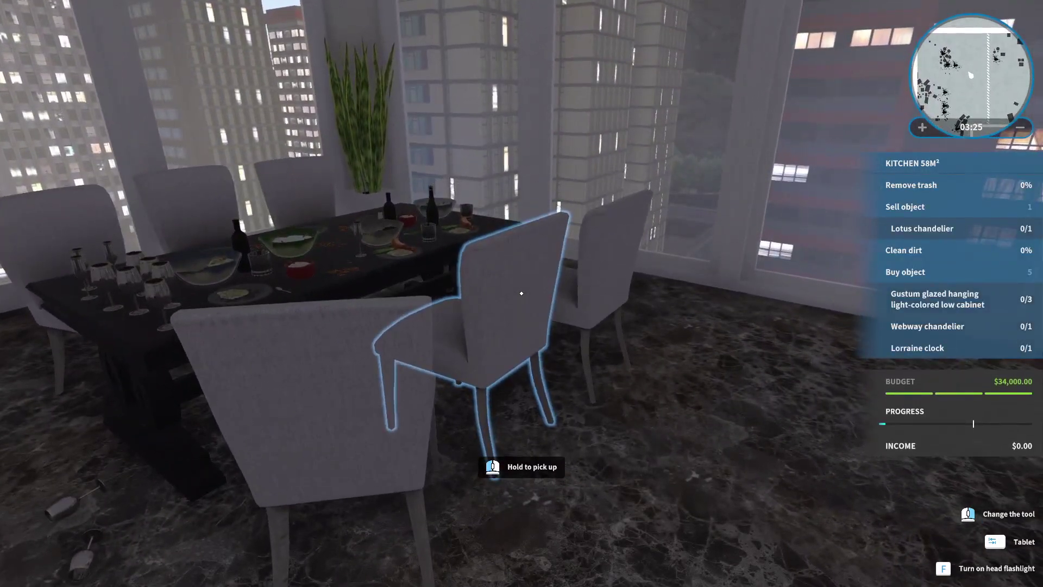
pyautogui.press('w')
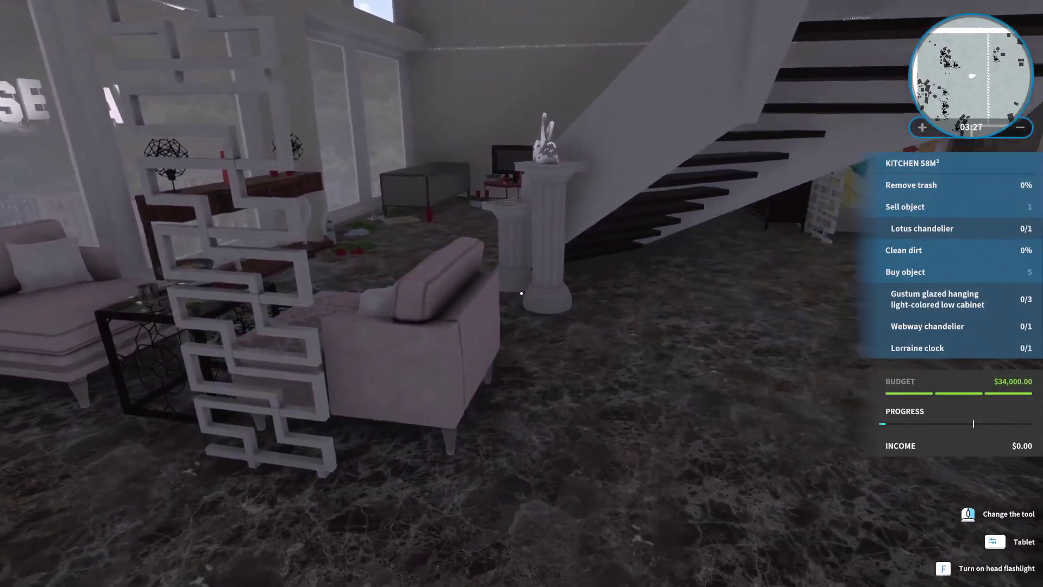
pyautogui.press('w')
pyautogui.press('w')
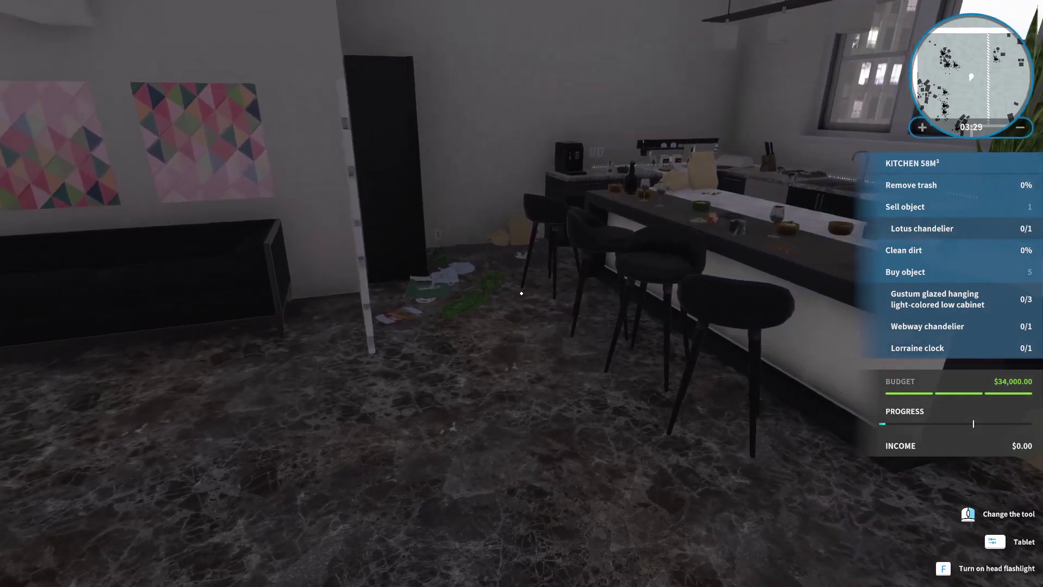
pyautogui.press('w')
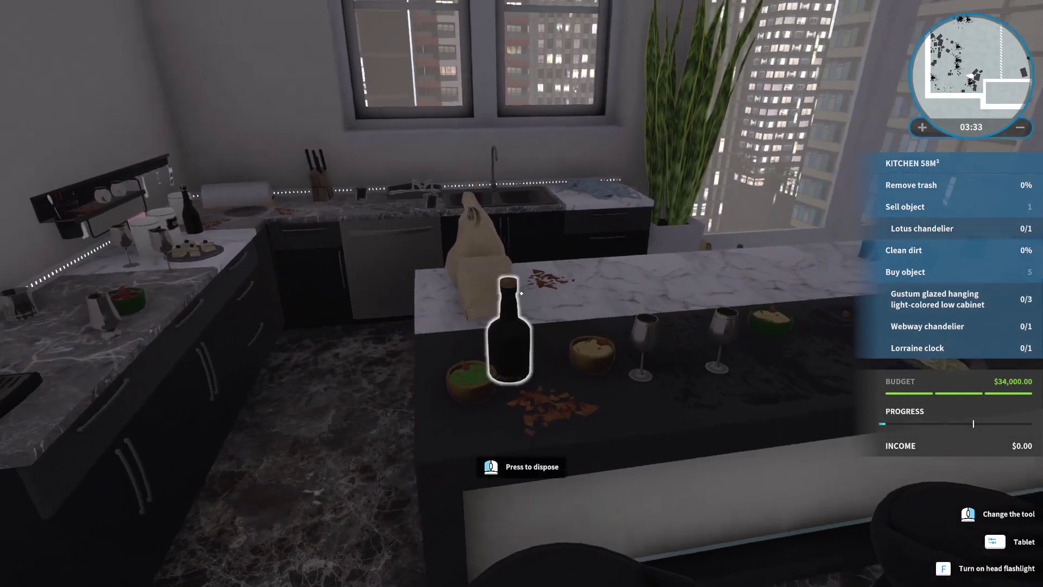
pyautogui.press('w')
# Check the trash-strewn kitchen windows, then head past the dining table toward the staircase.
pyautogui.press('w')
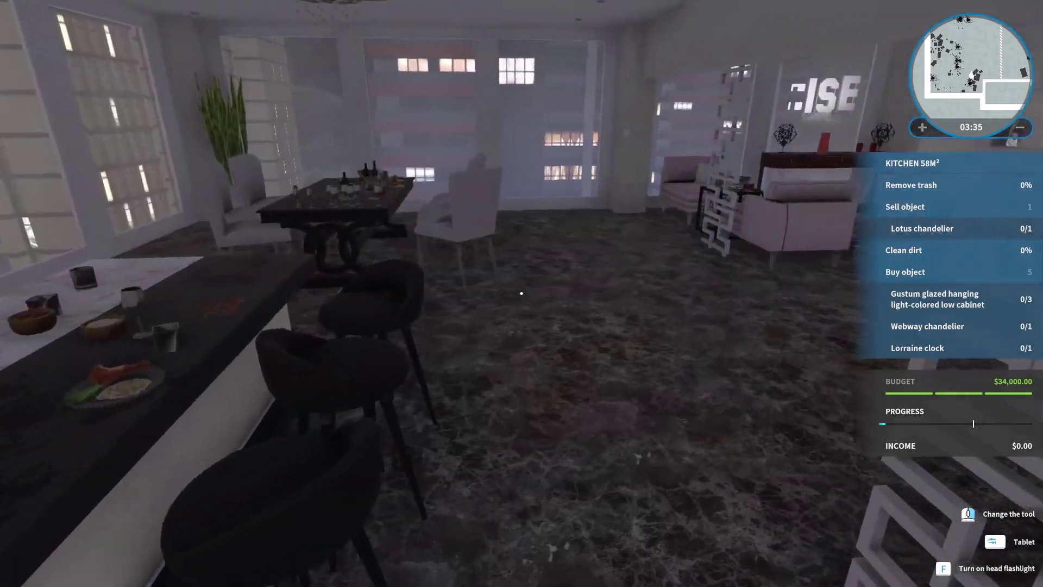
pyautogui.press('w')
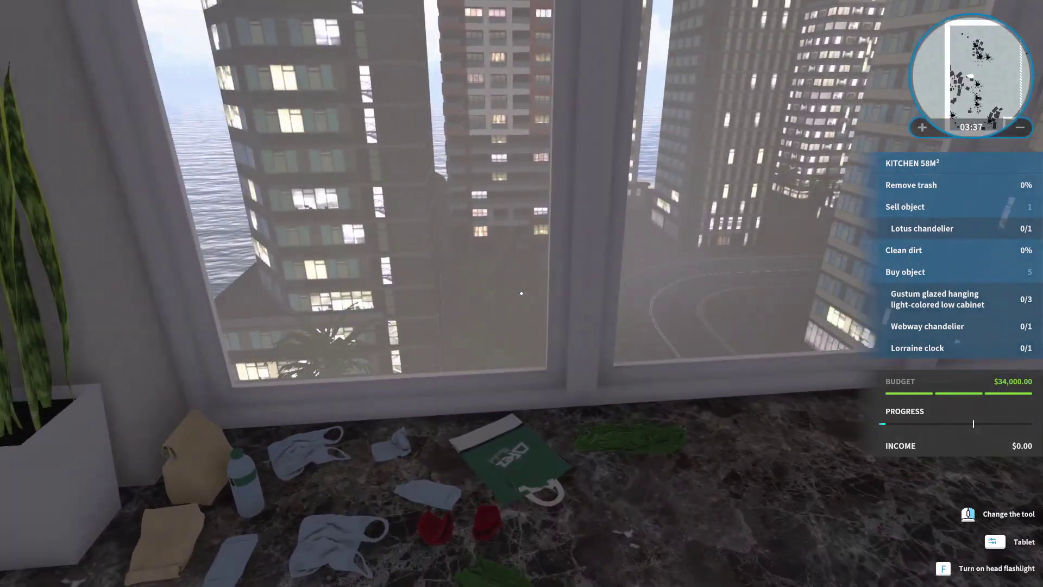
pyautogui.press('w')
pyautogui.press('w')
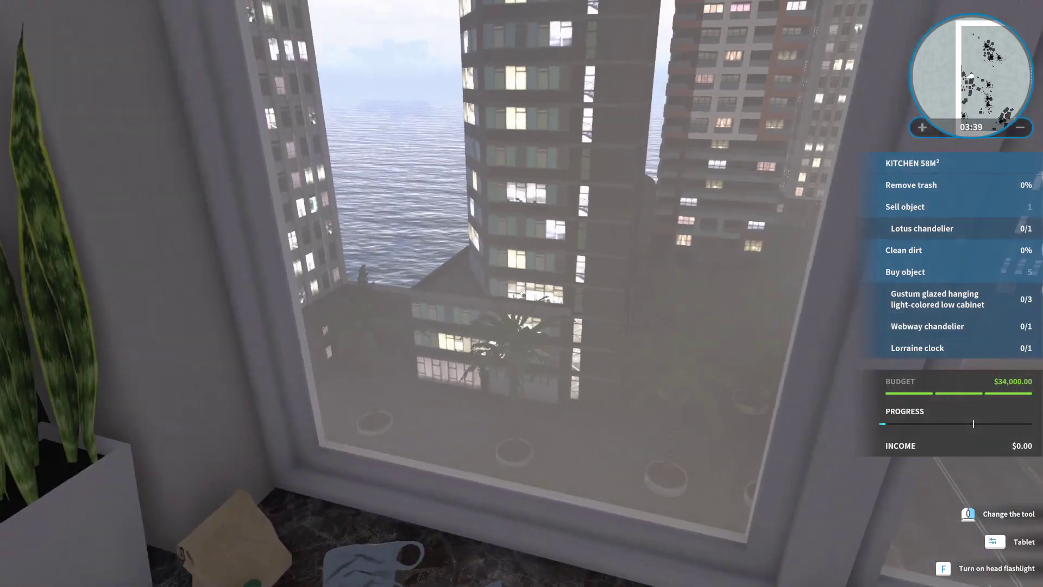
pyautogui.press('w')
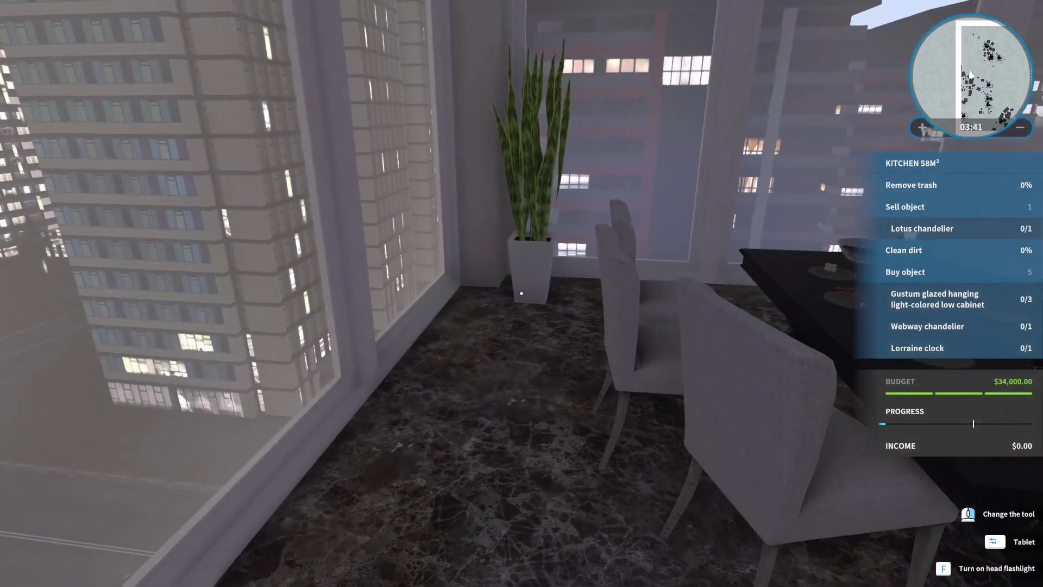
pyautogui.press('w')
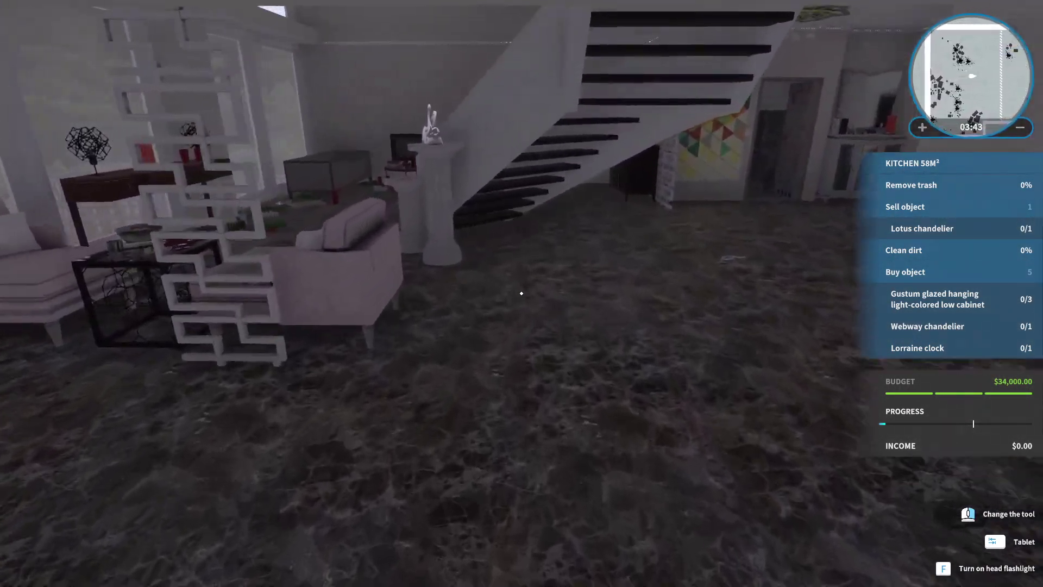
# Cross the living room and climb the staircase to the door at the top.
pyautogui.press('w')
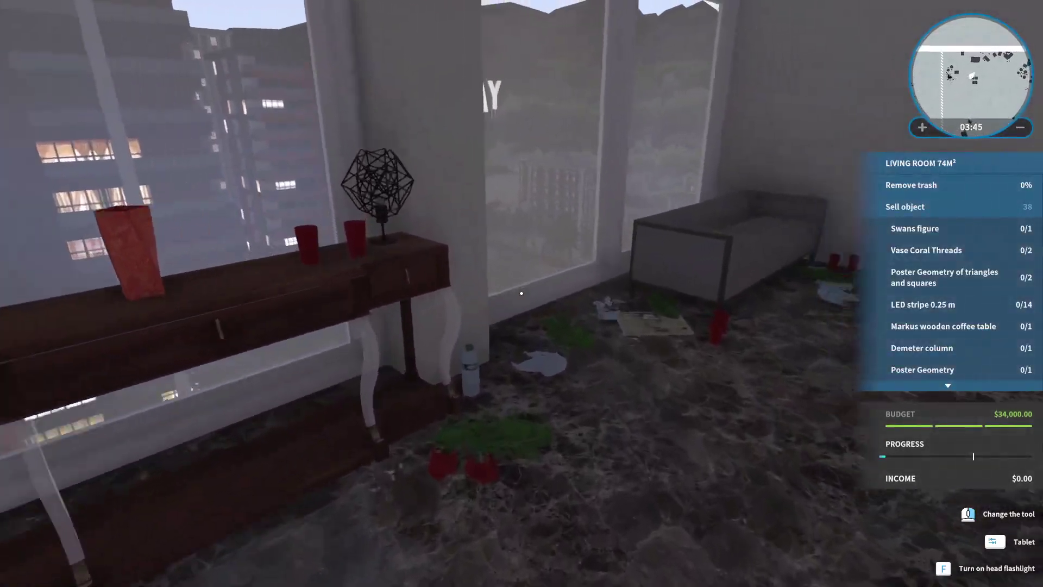
pyautogui.press('w')
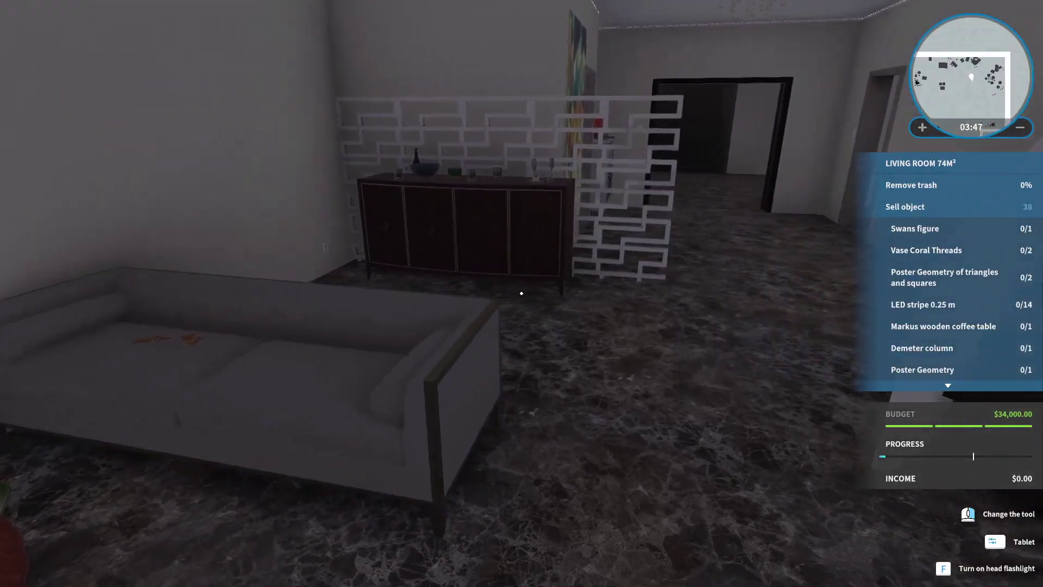
pyautogui.press('w')
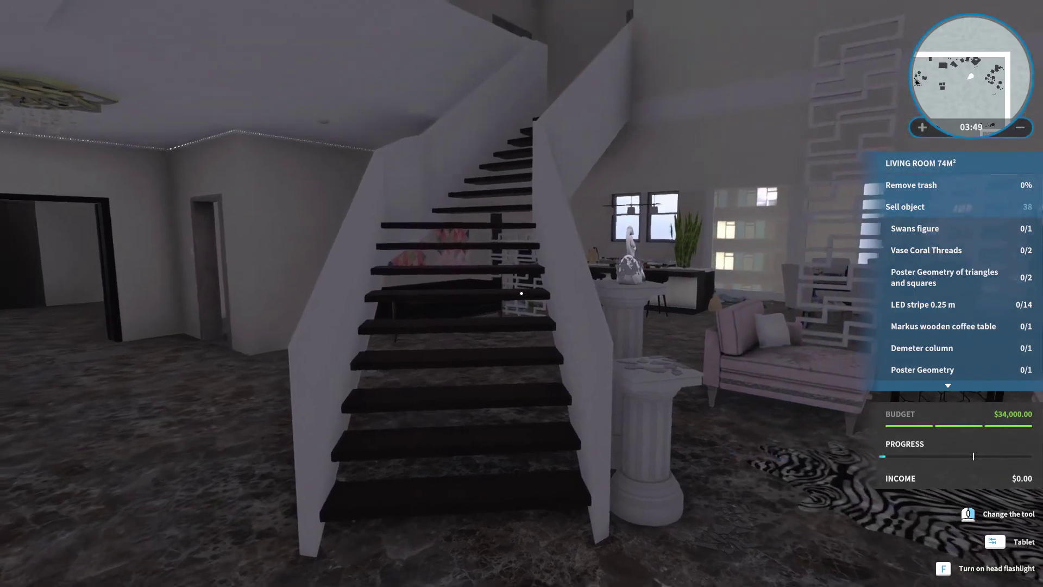
pyautogui.press('w')
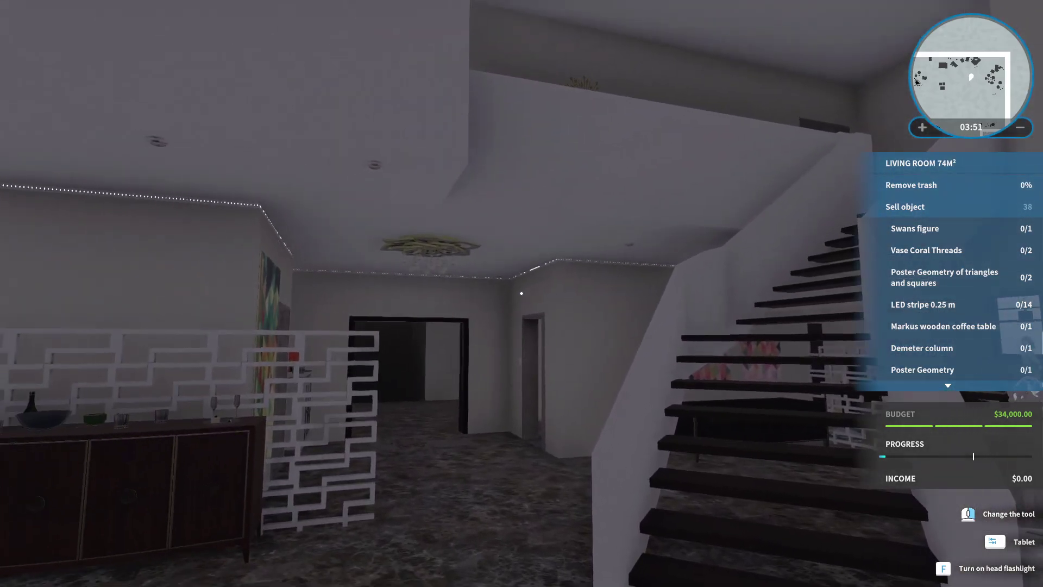
pyautogui.press('w')
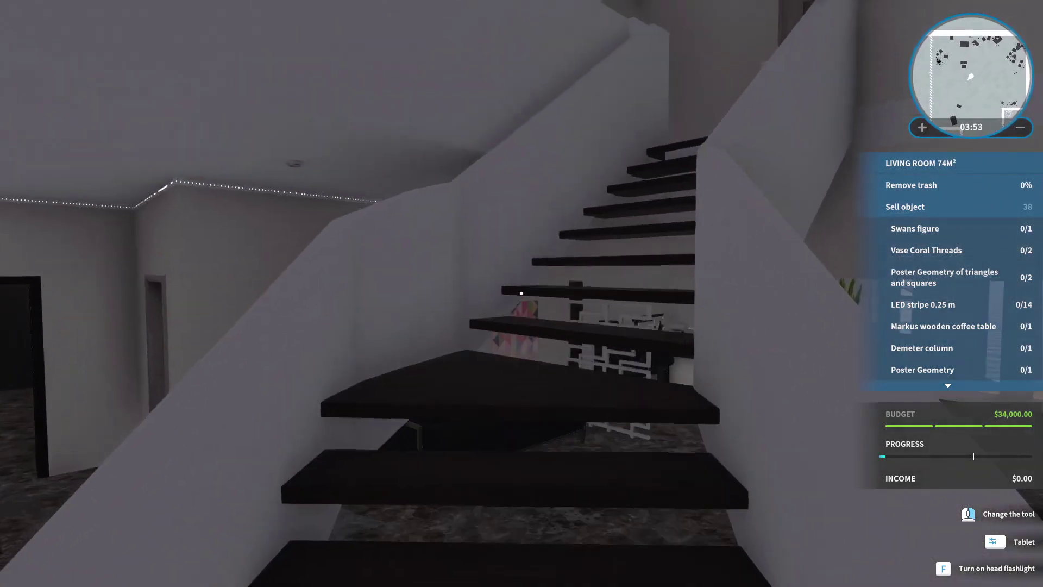
pyautogui.press('w')
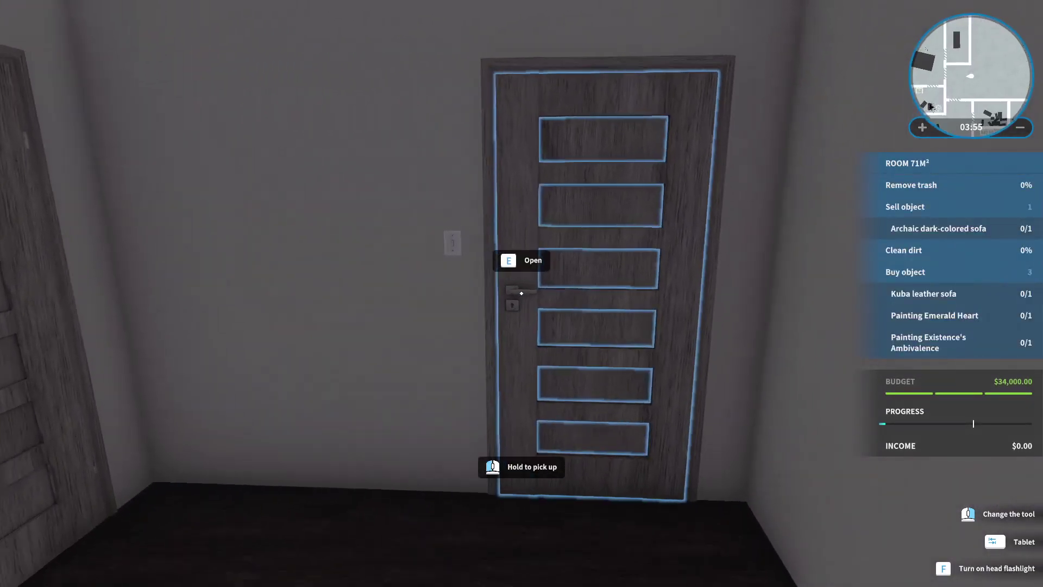
# Enter the bedroom, view the city from the corner windows, and face the round red bed.
pyautogui.press('e')
pyautogui.press('w')
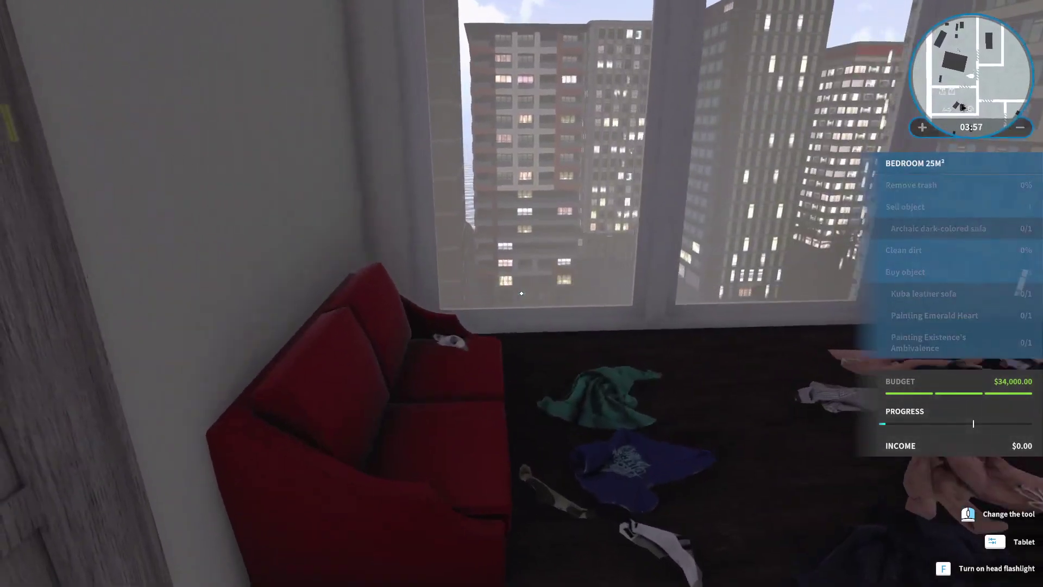
pyautogui.press('w')
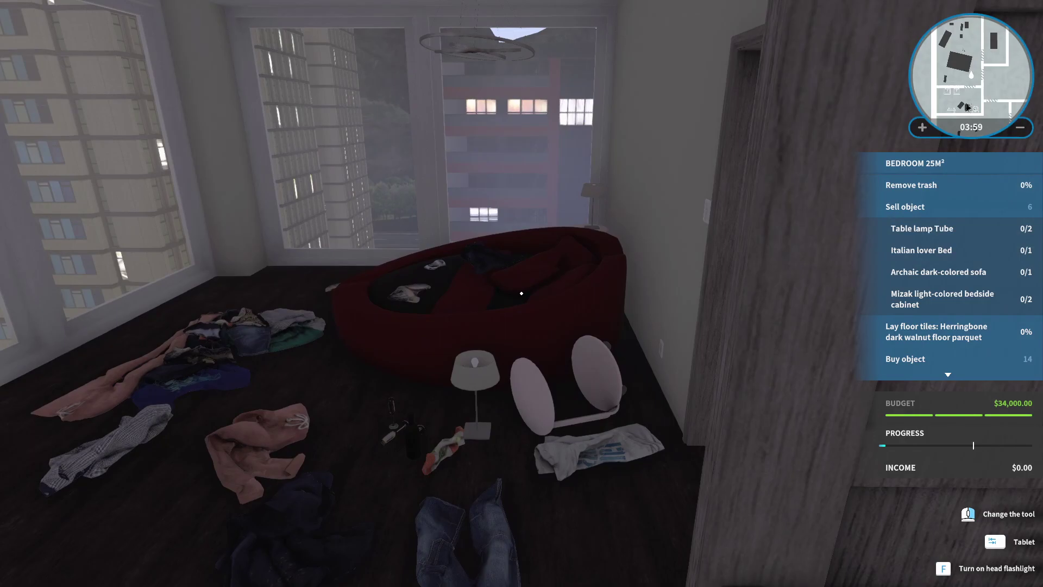
pyautogui.press('w')
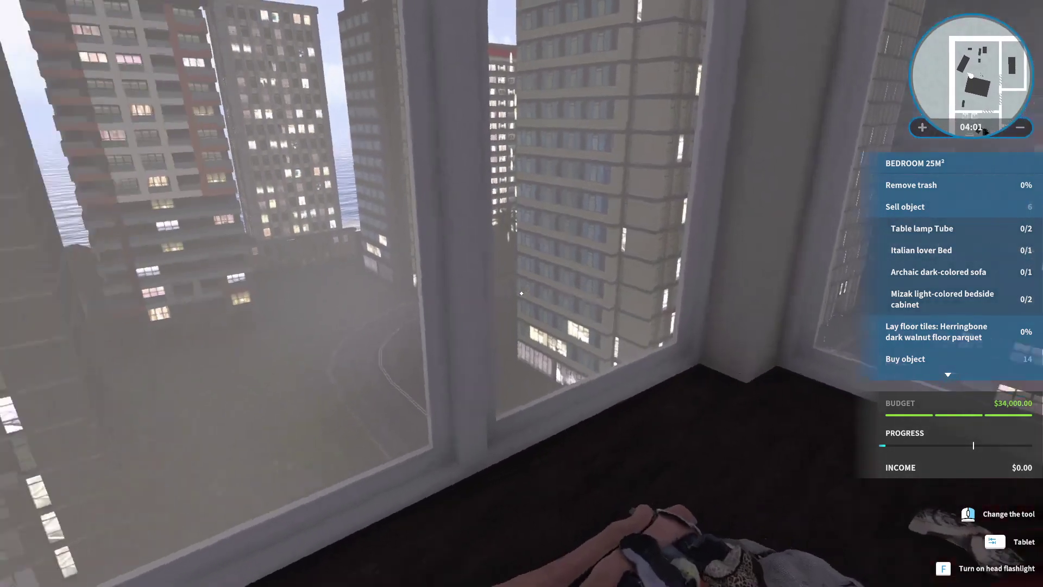
pyautogui.press('w')
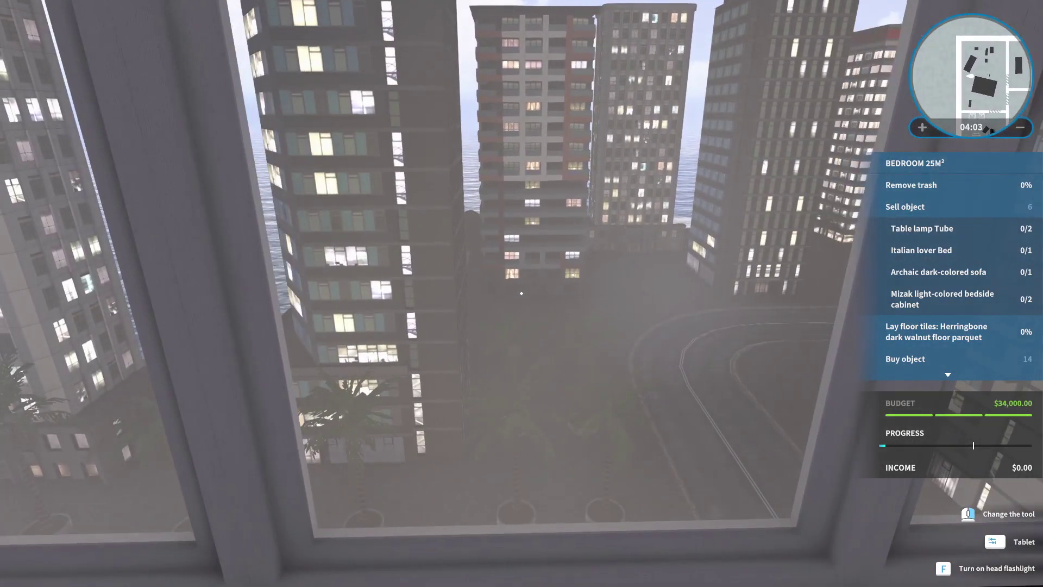
pyautogui.press('w')
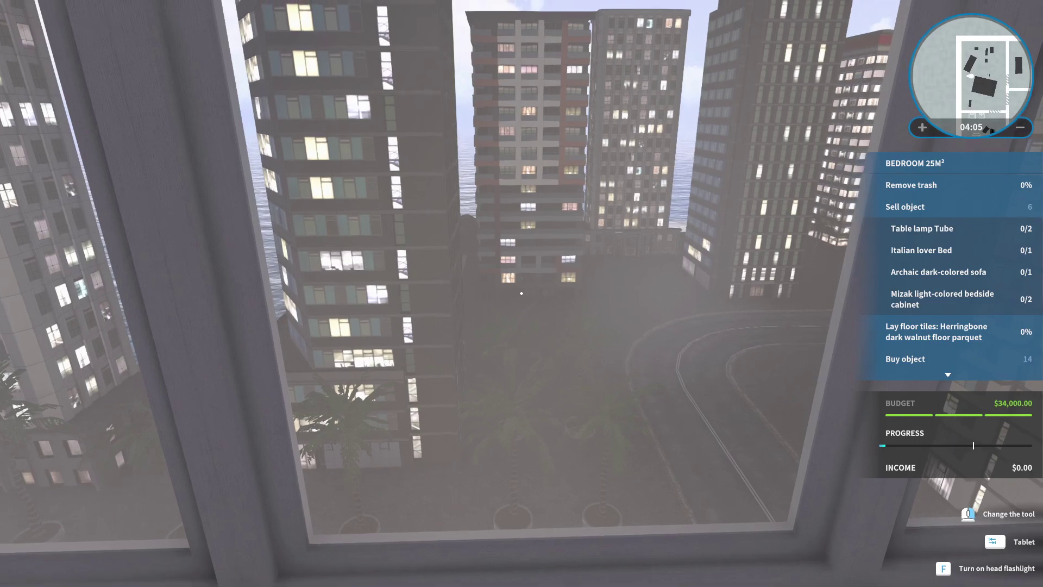
pyautogui.press('w')
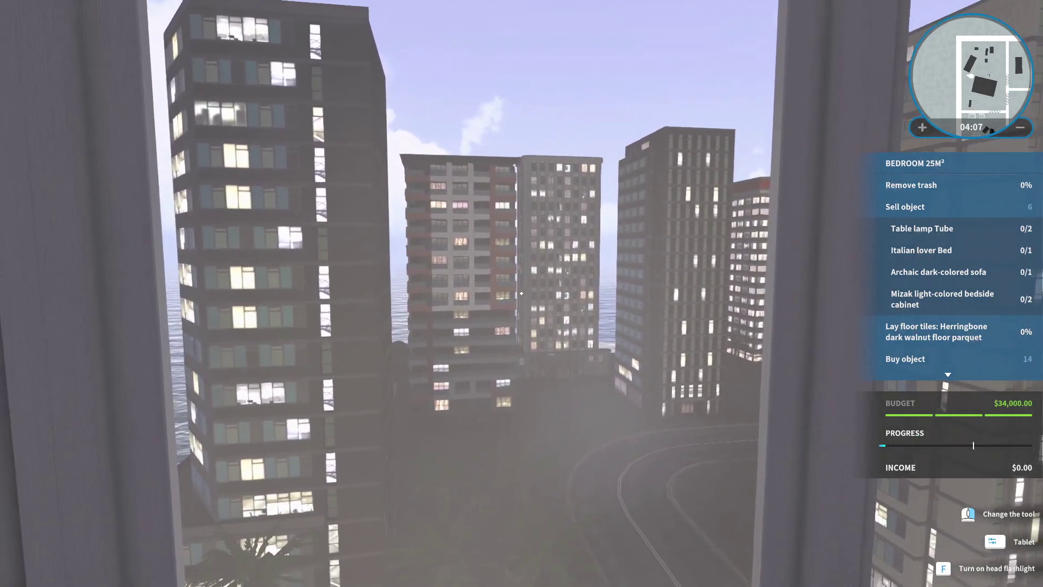
pyautogui.press('d')
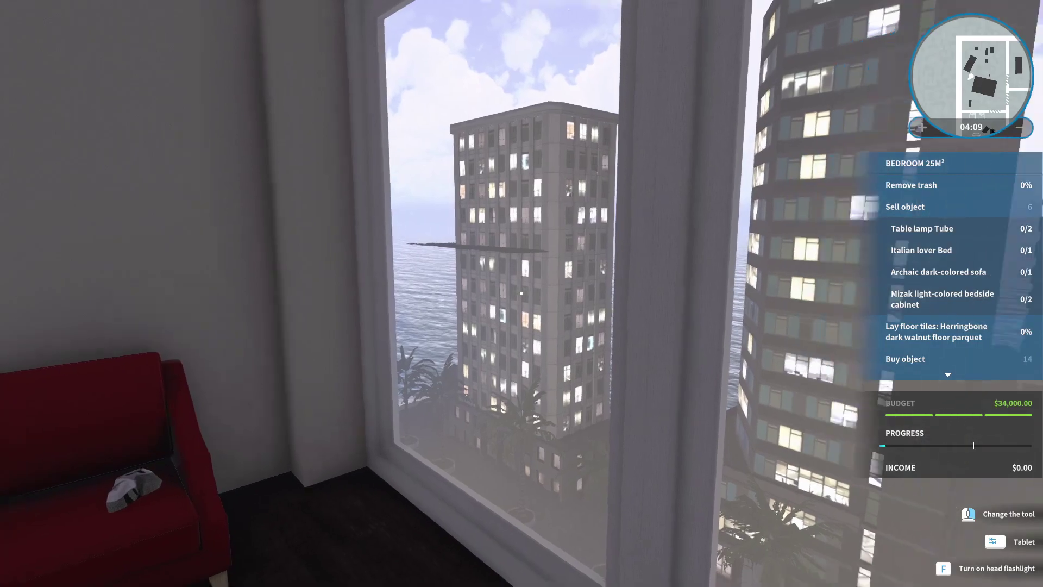
pyautogui.press('w')
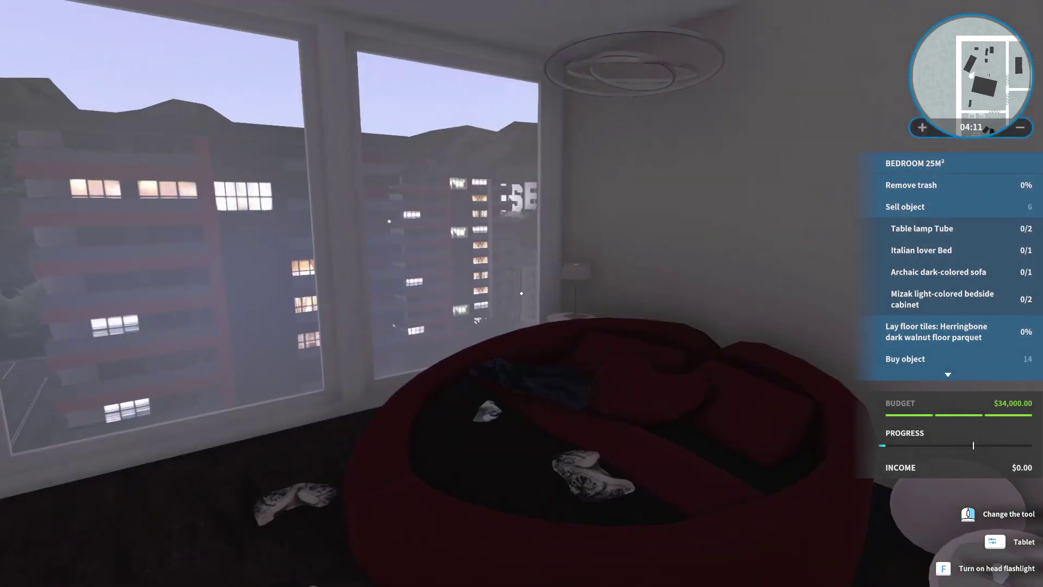
# Look inside the upstairs closet at its wardrobe, then return to the bedroom.
pyautogui.press('w')
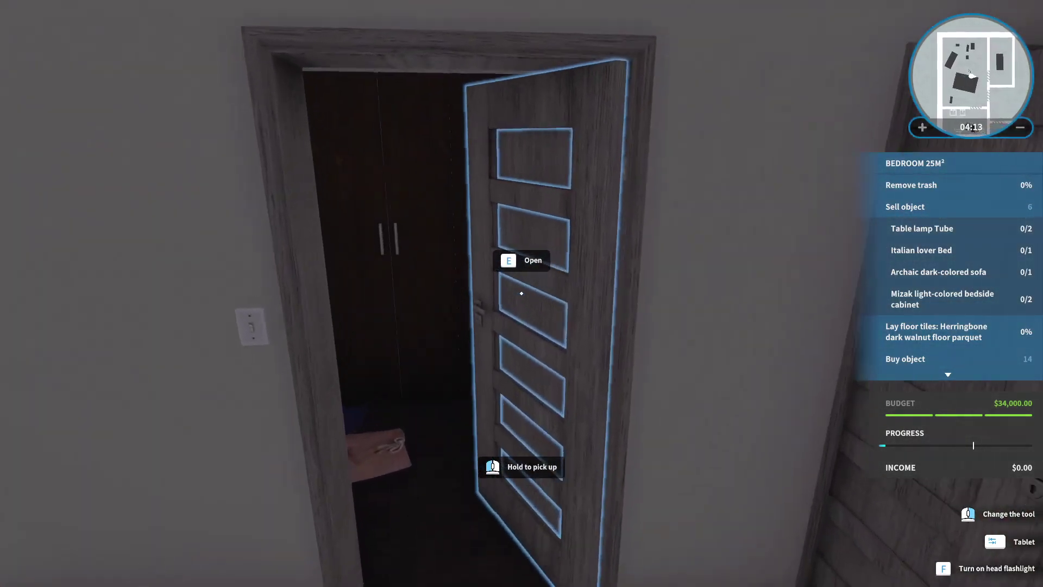
pyautogui.press('w')
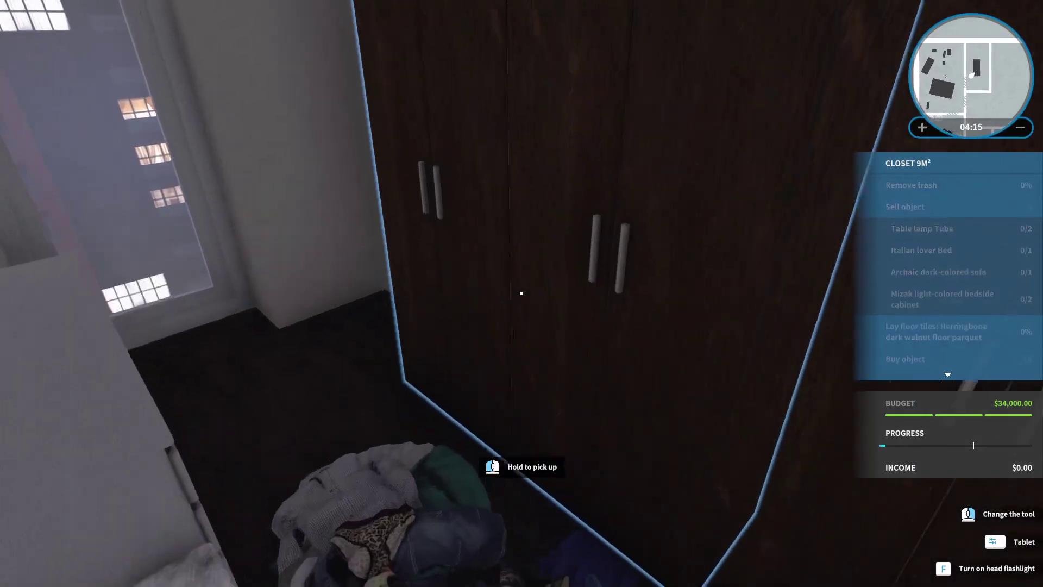
pyautogui.press('w')
pyautogui.press('w')
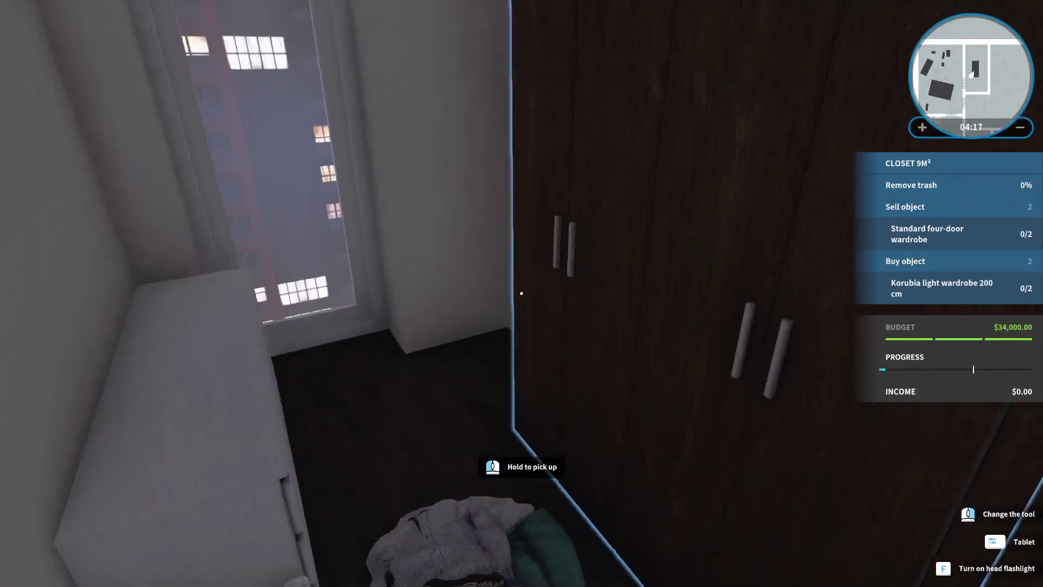
pyautogui.press('w')
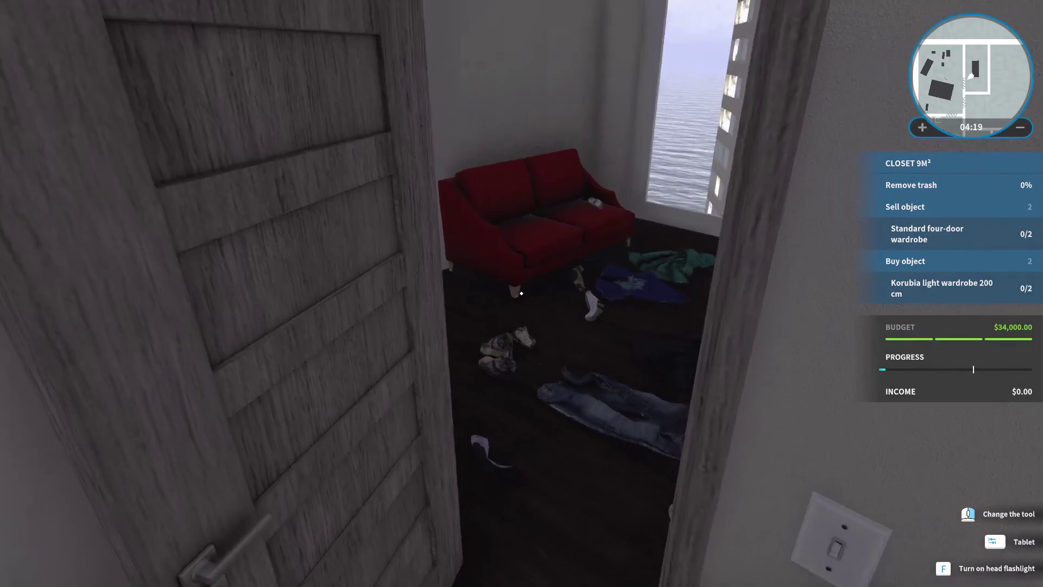
# Move into the next room and inspect the bathroom's bathtub and window.
pyautogui.press('w')
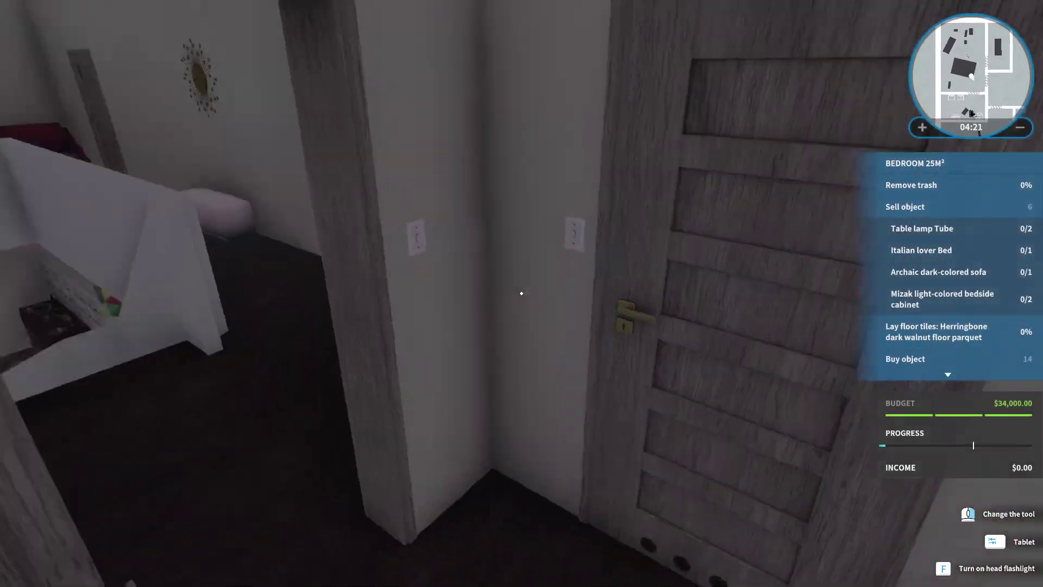
pyautogui.press('w')
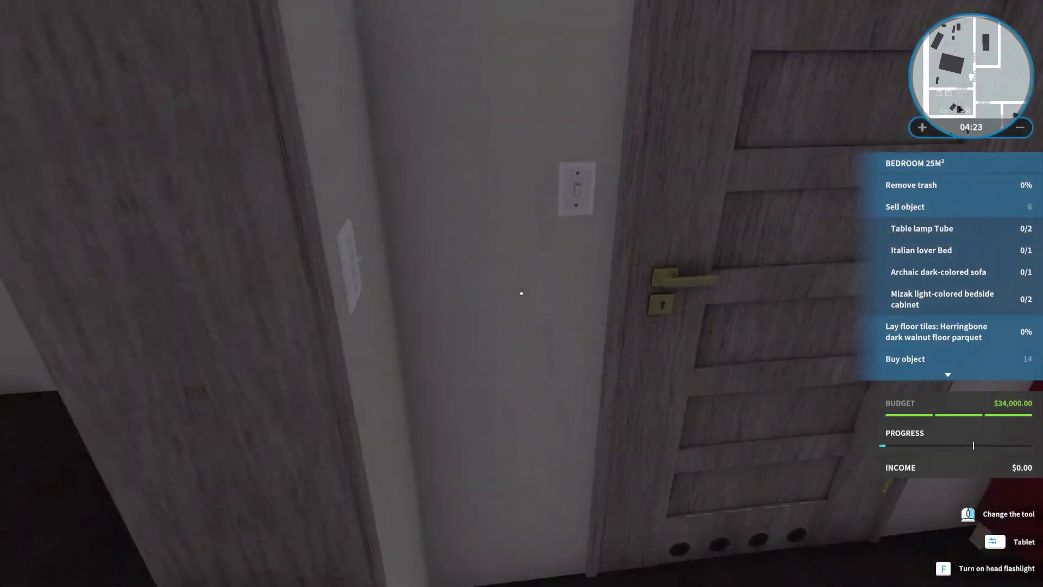
pyautogui.press('e')
pyautogui.press('w')
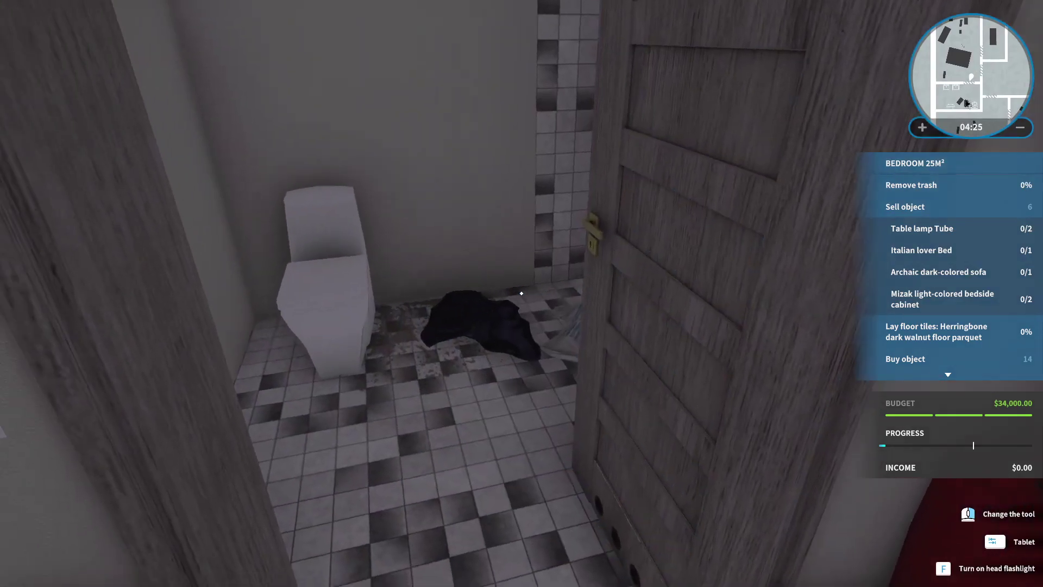
pyautogui.press('w')
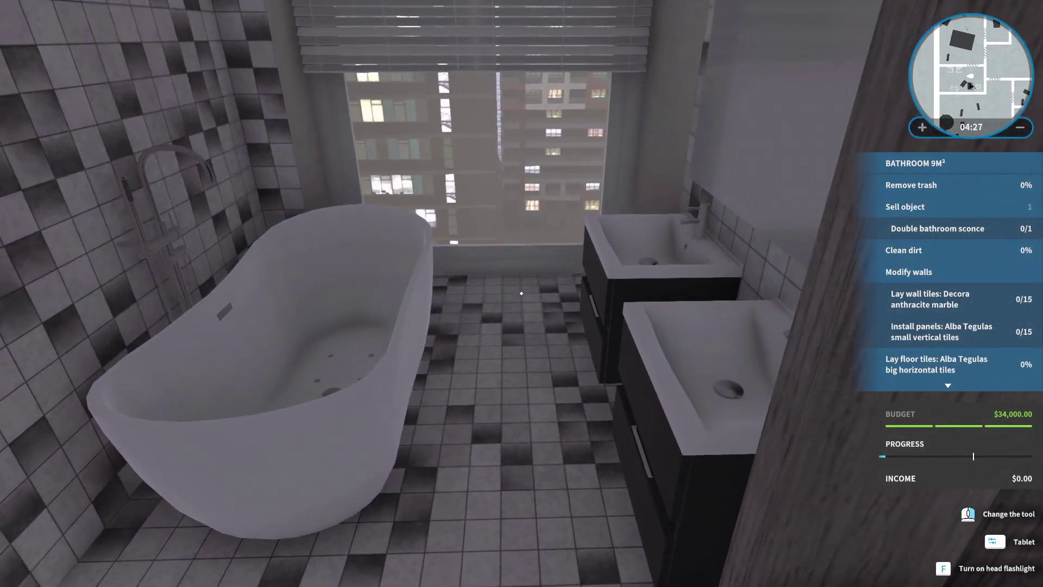
# Head back toward the stairs and open the door to the red-bed bedroom.
pyautogui.press('w')
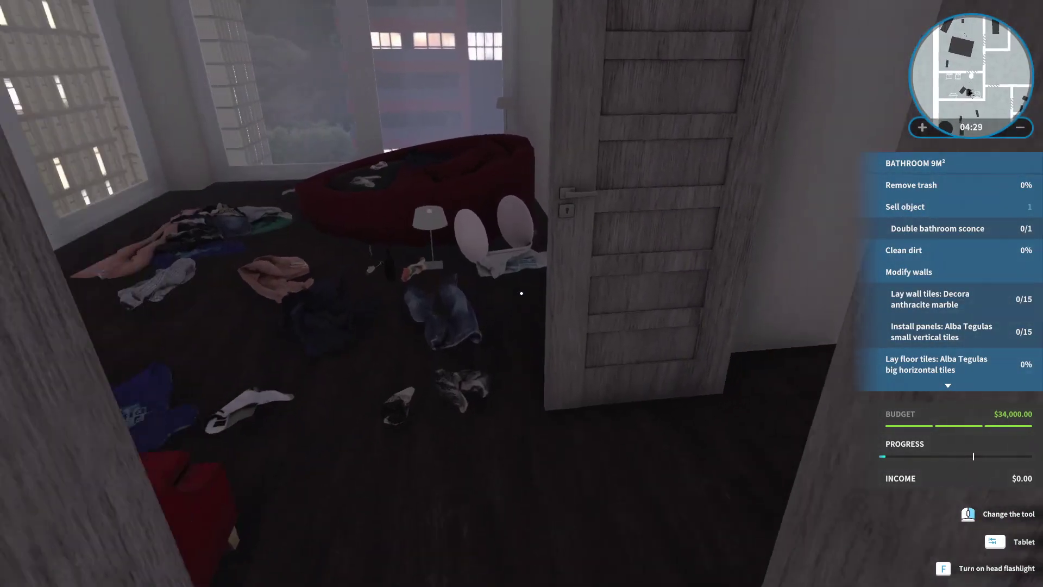
pyautogui.press('w')
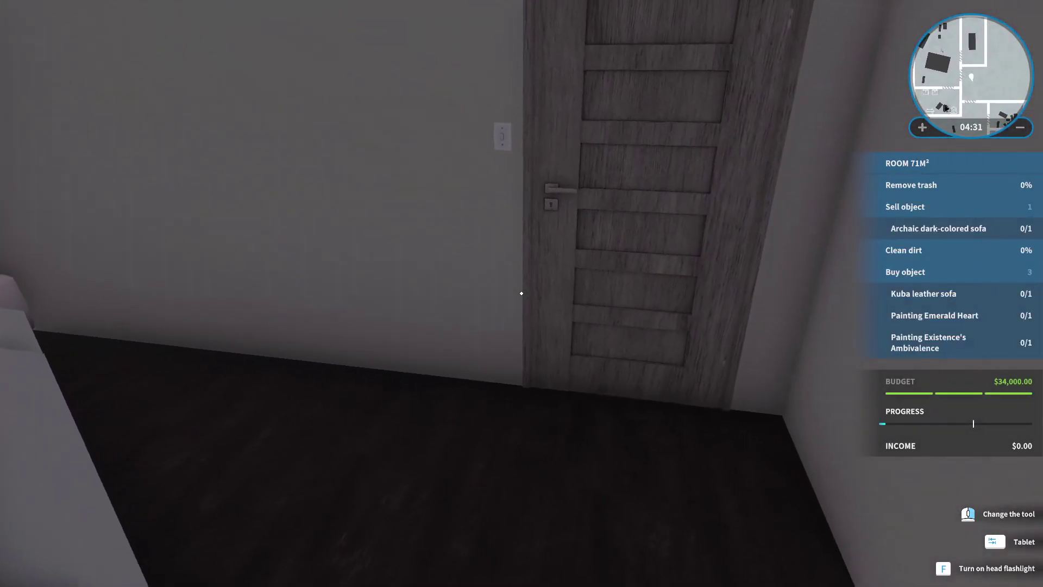
pyautogui.press('w')
pyautogui.click(522, 293)
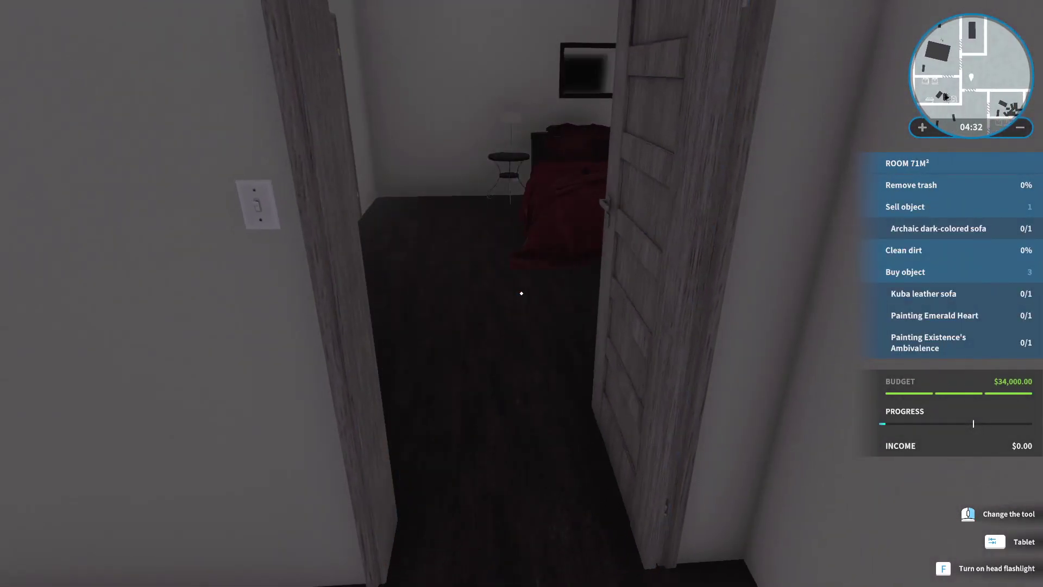
pyautogui.press('w')
# Look over the 29 m² bedroom's window corner, red blinds, dresser and bed.
pyautogui.press('w')
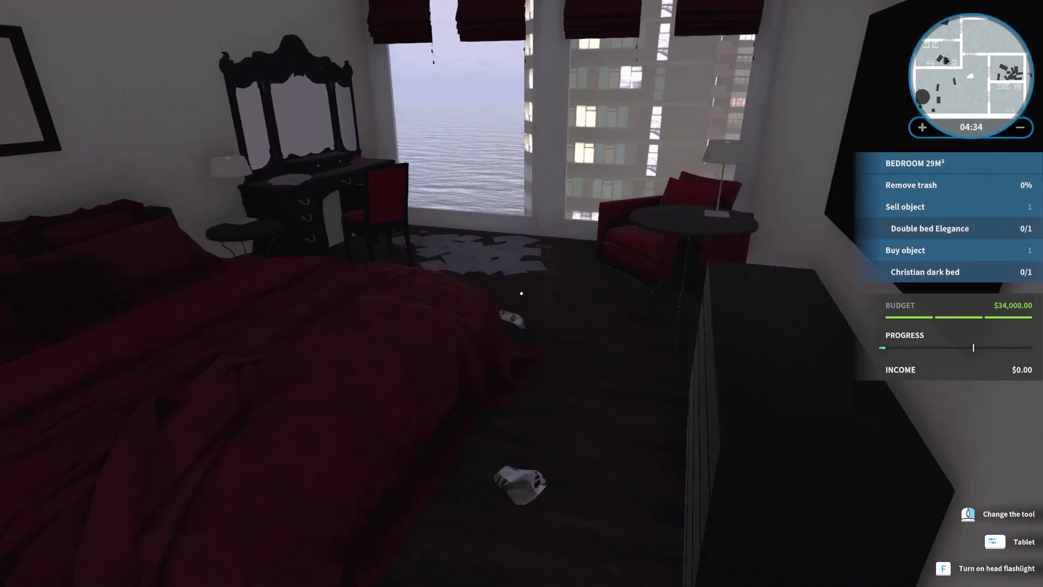
pyautogui.press('w')
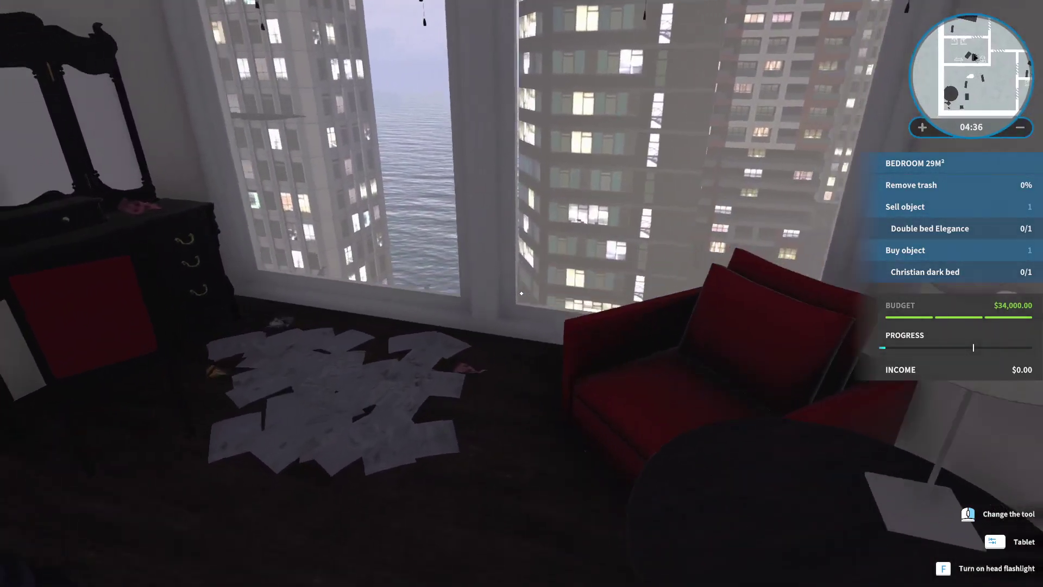
pyautogui.press('w')
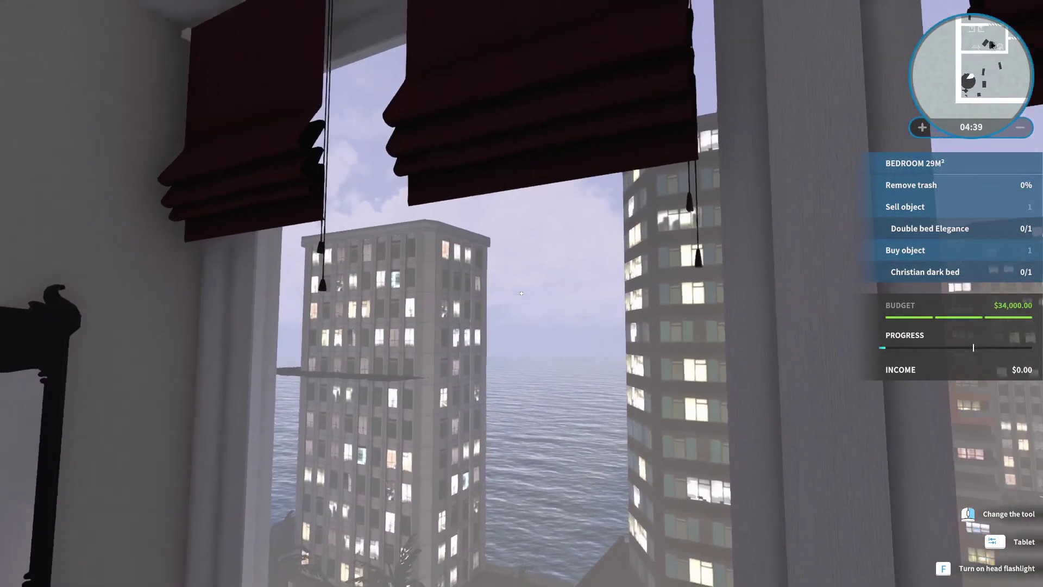
pyautogui.press('w')
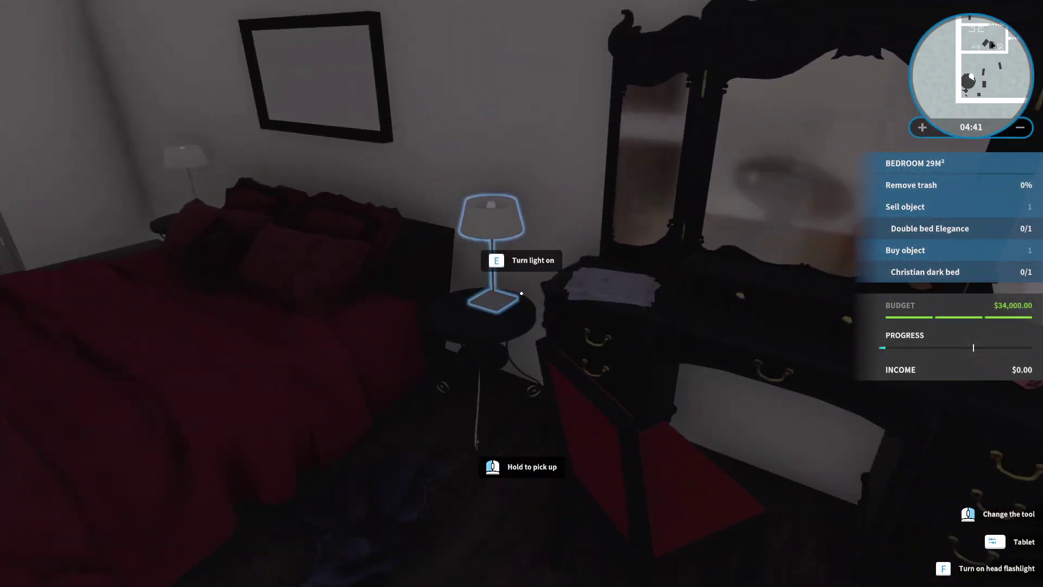
pyautogui.press('w')
pyautogui.press('s')
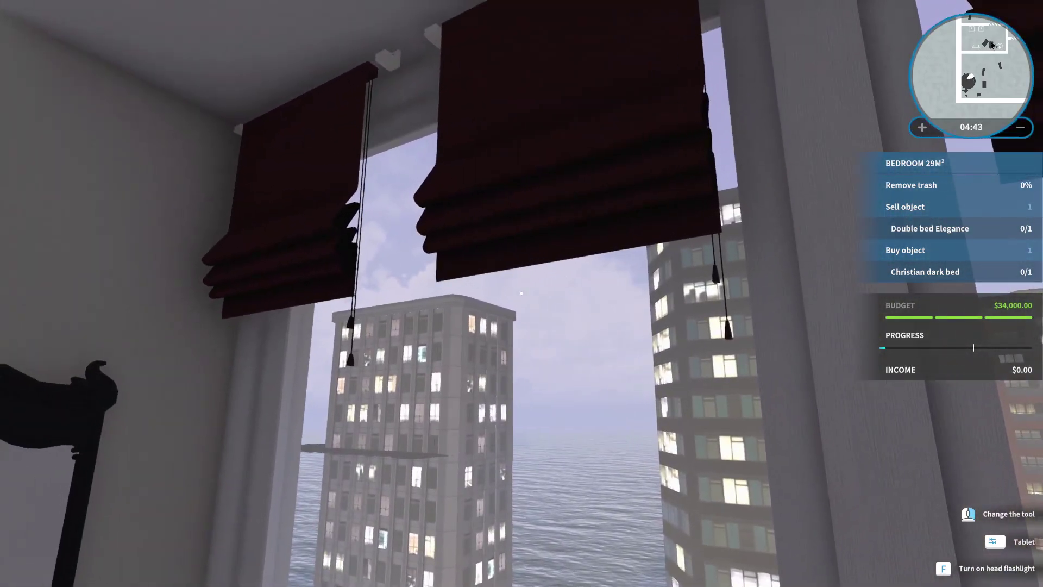
pyautogui.press('w')
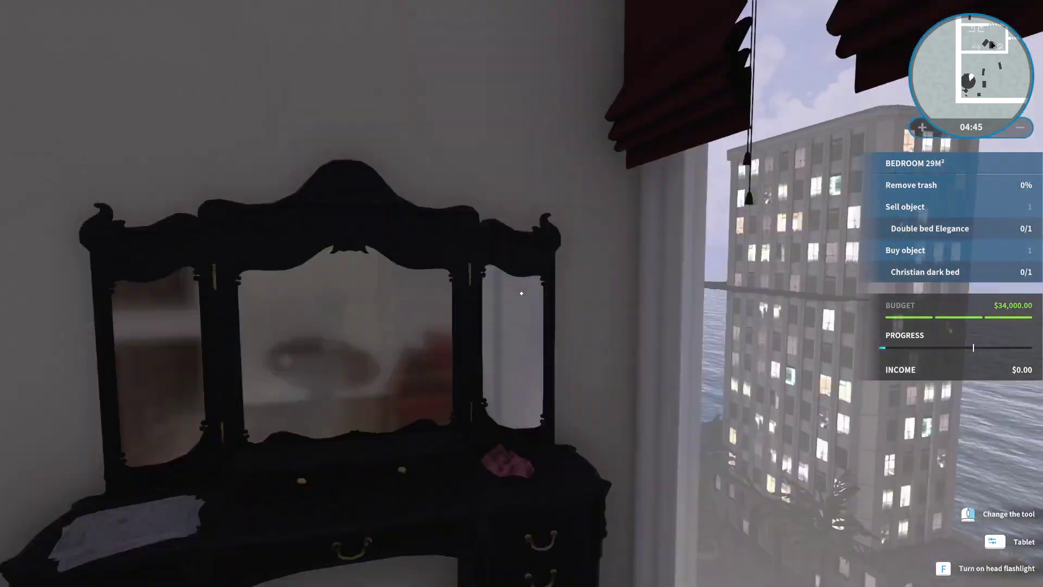
# Peek into the bedroom's en-suite bathroom, then open and enter its closet.
pyautogui.press('w')
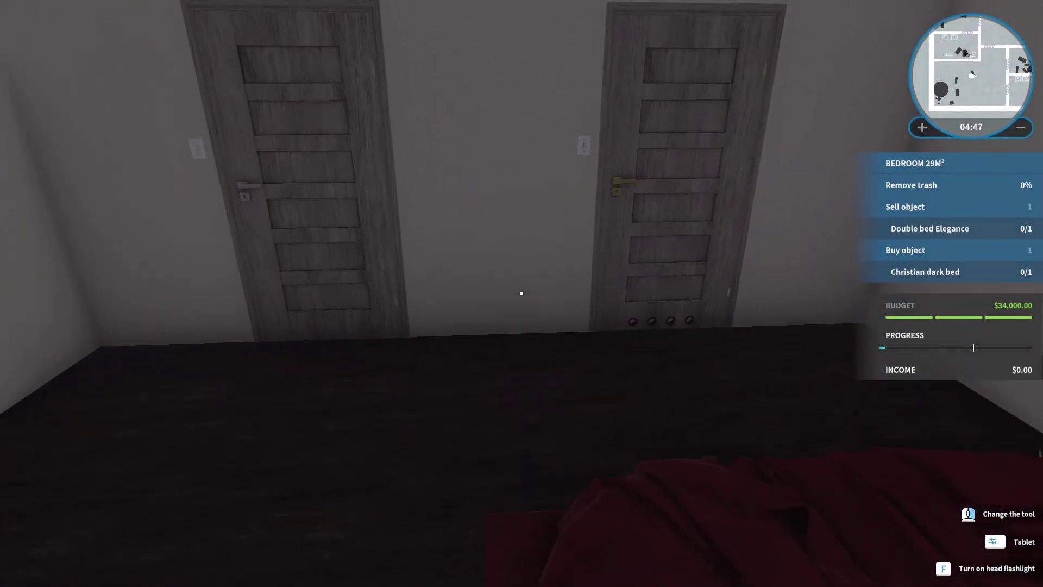
pyautogui.press('e')
pyautogui.press('w')
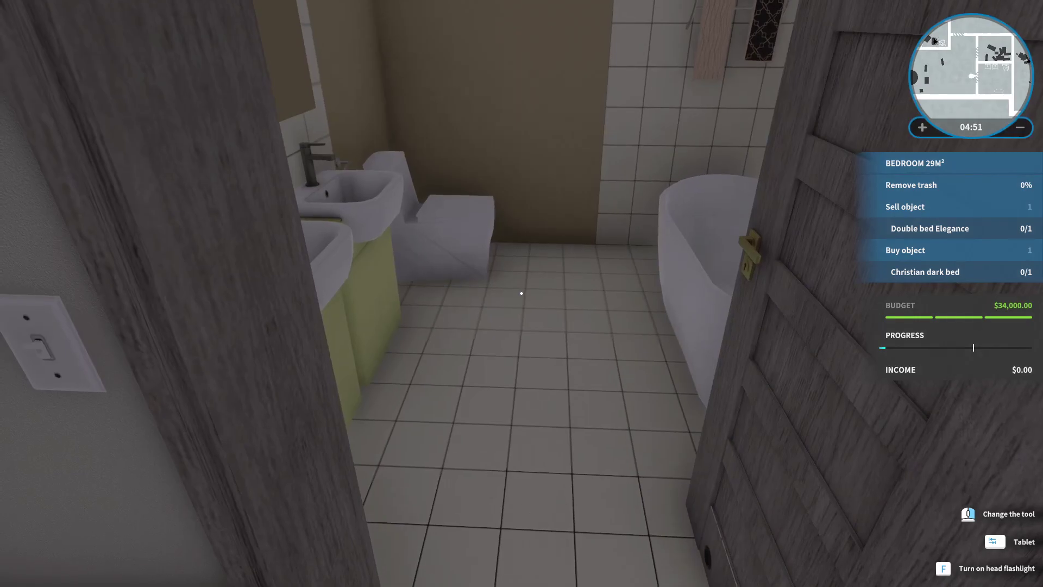
pyautogui.press('w')
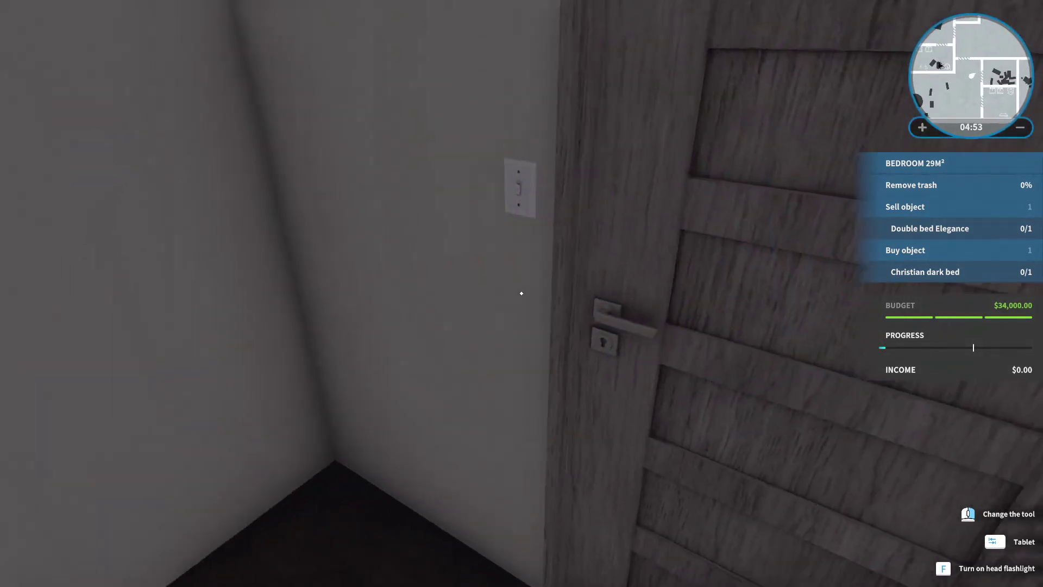
pyautogui.press('e')
pyautogui.press('w')
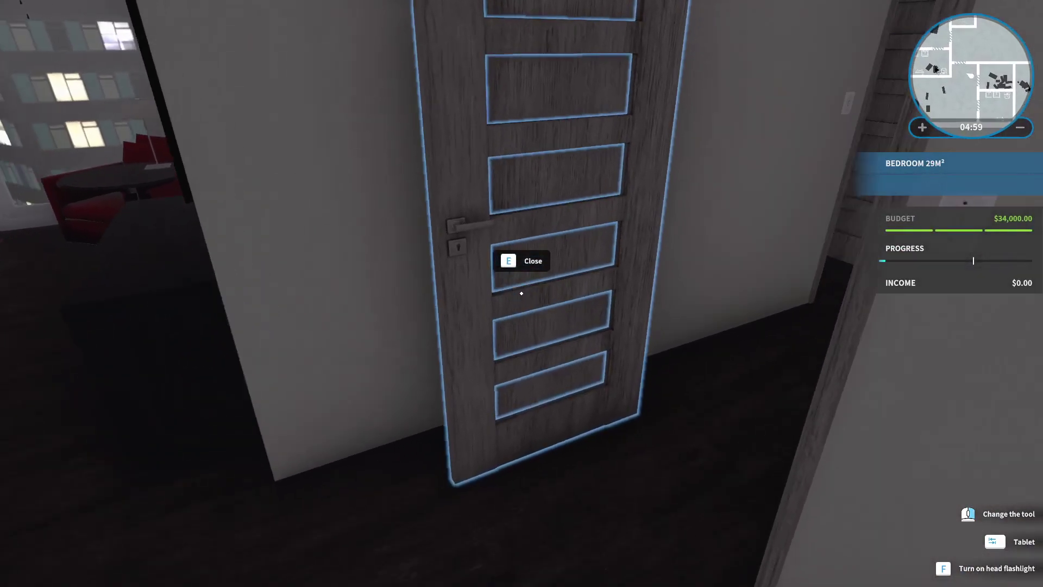
# Walk back into the 71 m² room and along the wall past the ottoman.
pyautogui.press('w')
pyautogui.press('w')
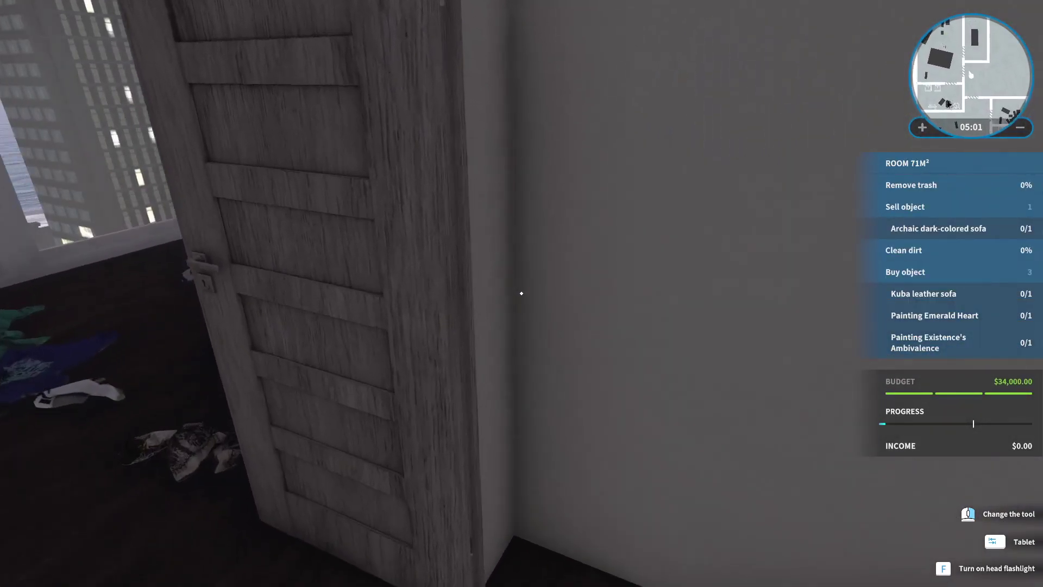
pyautogui.press('w')
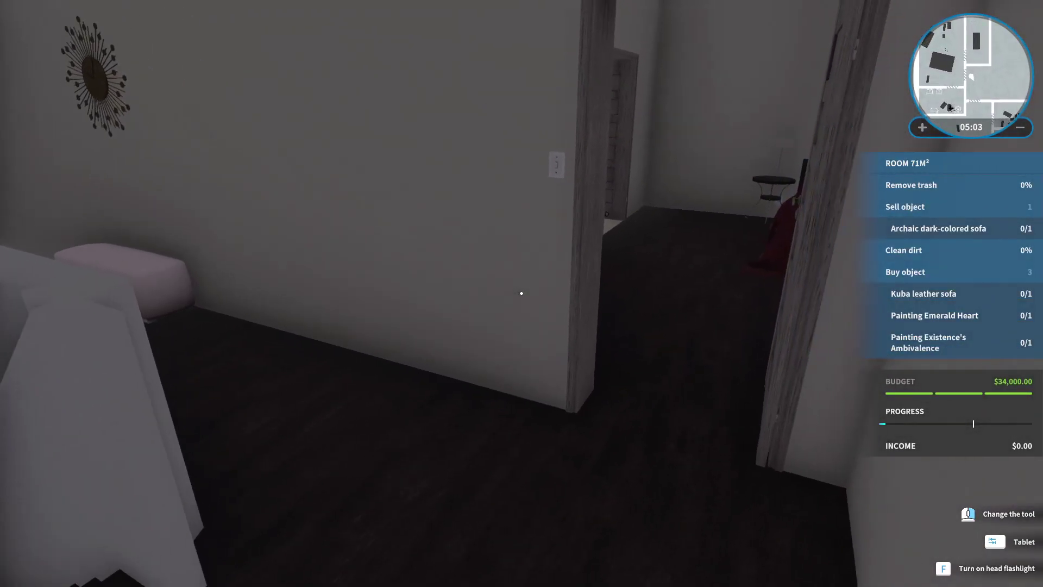
pyautogui.press('w')
pyautogui.press('w')
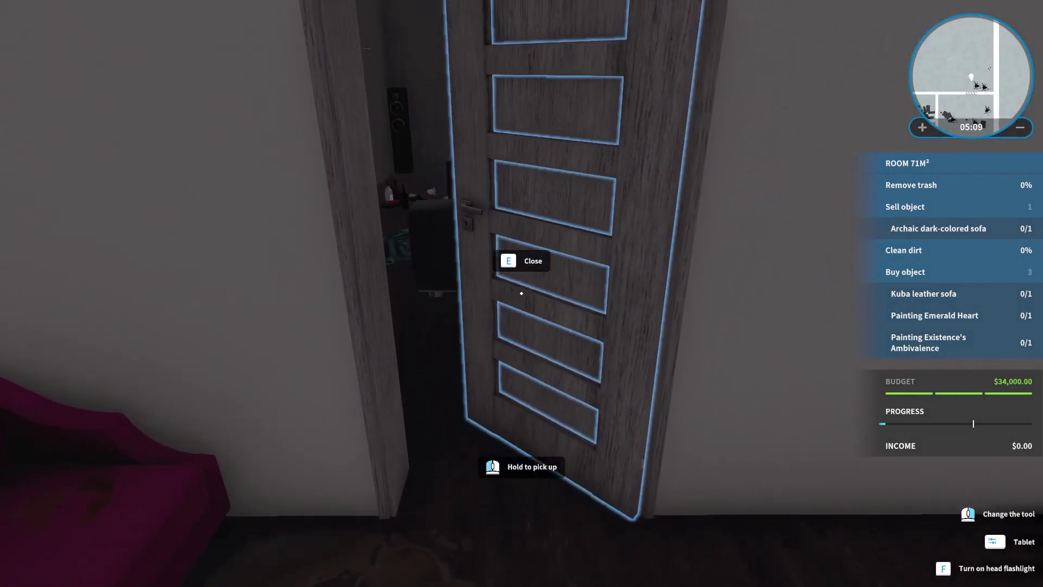
# Walk through the doorway into the home theater room.
pyautogui.press('w')
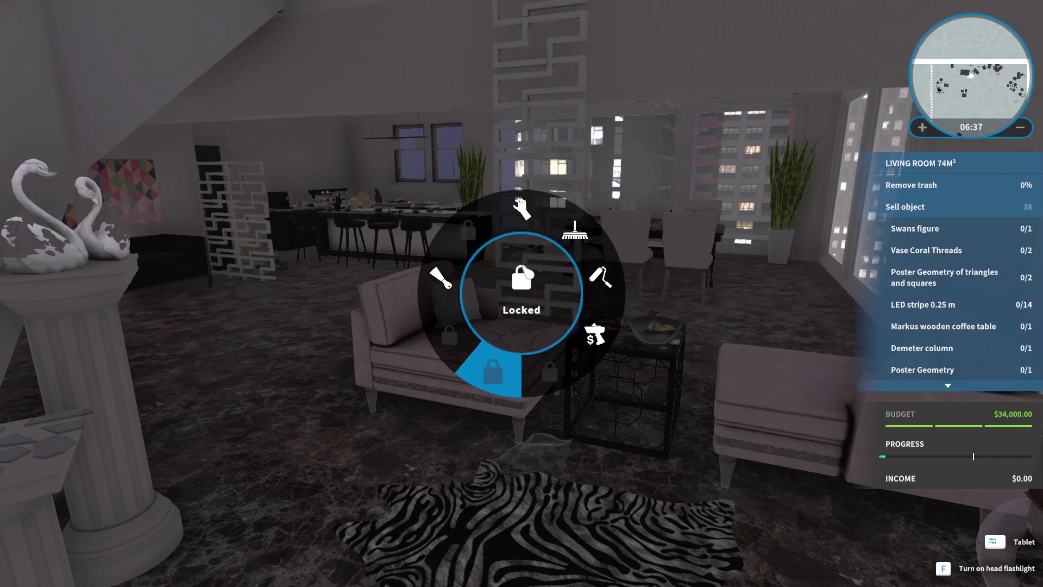
# Pick Move objects from the radial tool menu.
pyautogui.click(521, 212)
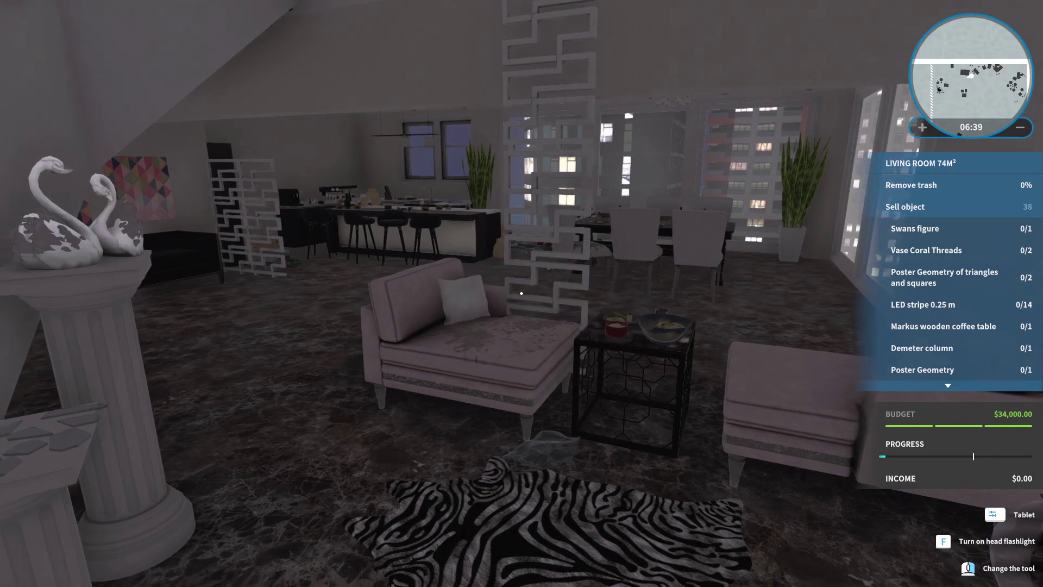